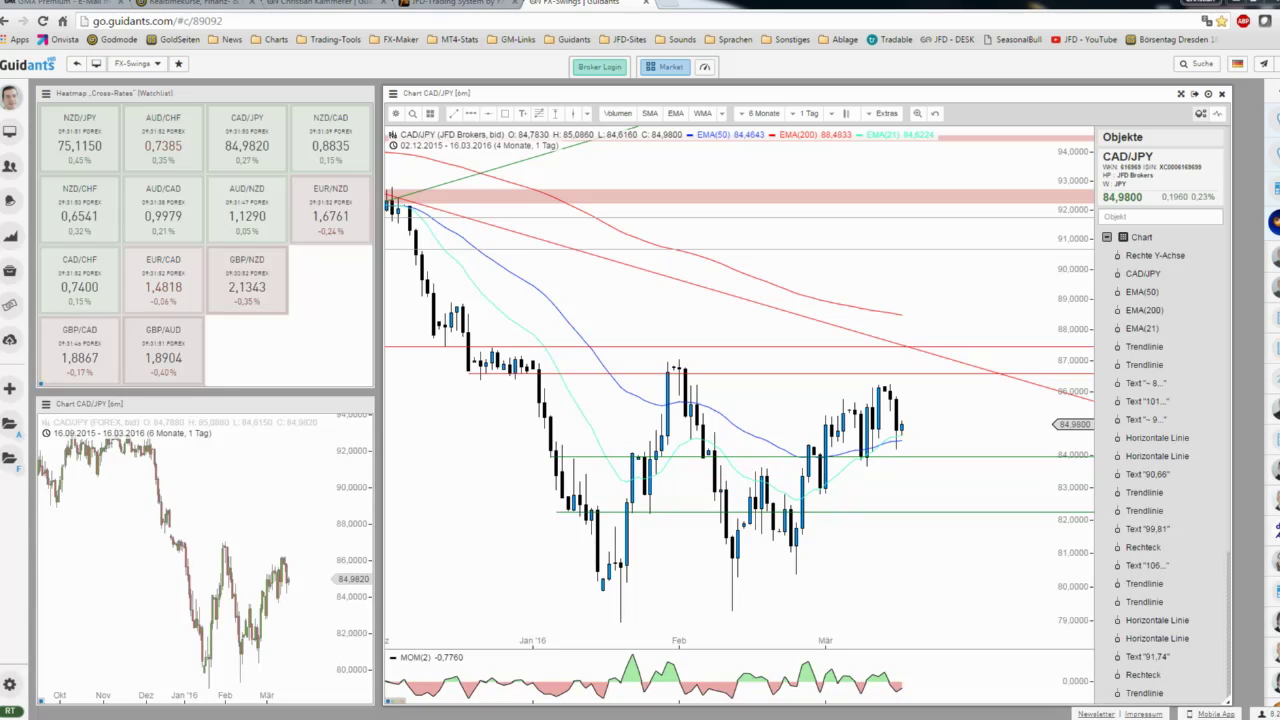
Step: Open the Börse-Go economic calendar from the News bookmarks in a new tab, review it, then return to Guidants
{"action": "left_click", "coordinate": [665, 5]}
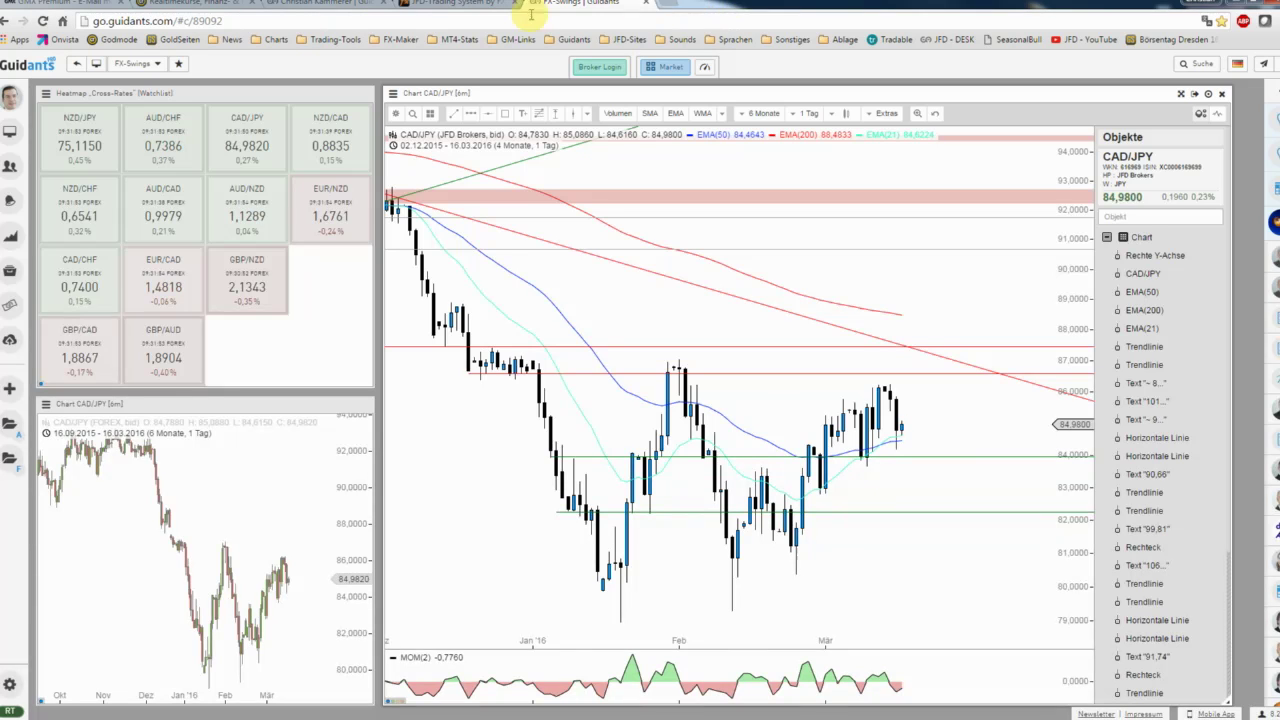
{"action": "left_click", "coordinate": [226, 39]}
{"action": "left_click", "coordinate": [237, 58]}
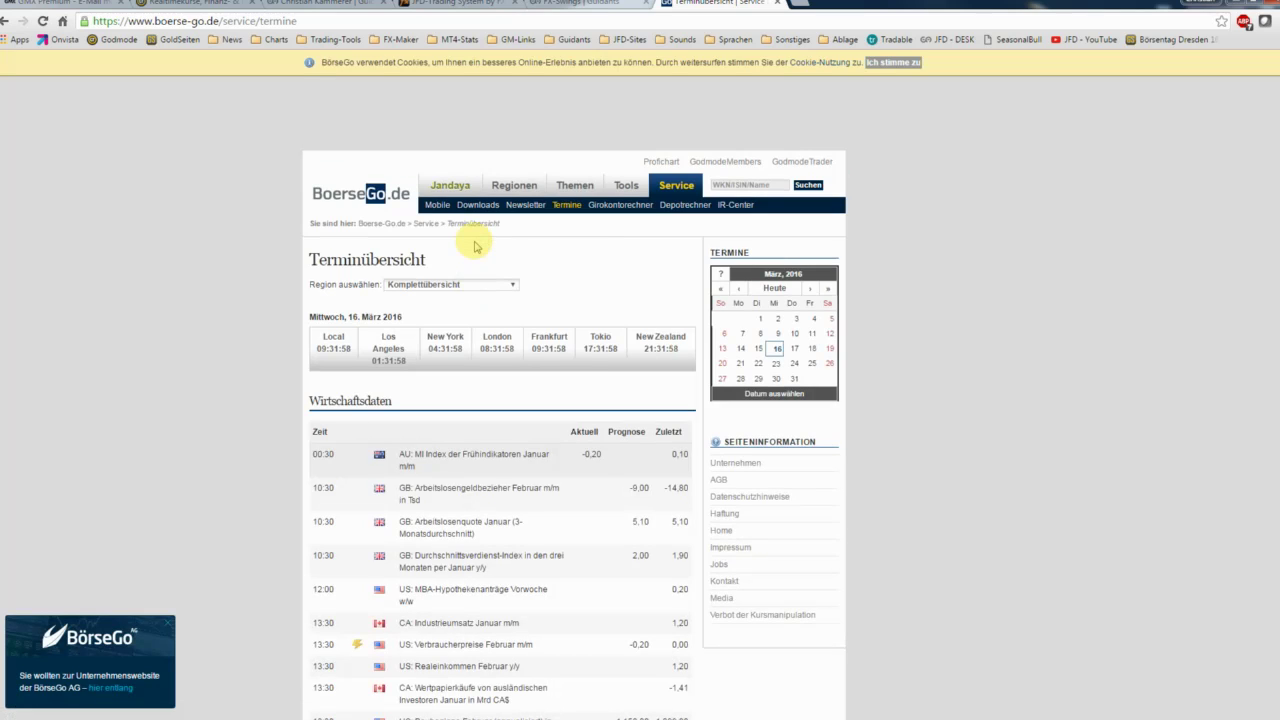
{"action": "scroll", "coordinate": [555, 336], "scroll_direction": "down", "scroll_amount": 4}
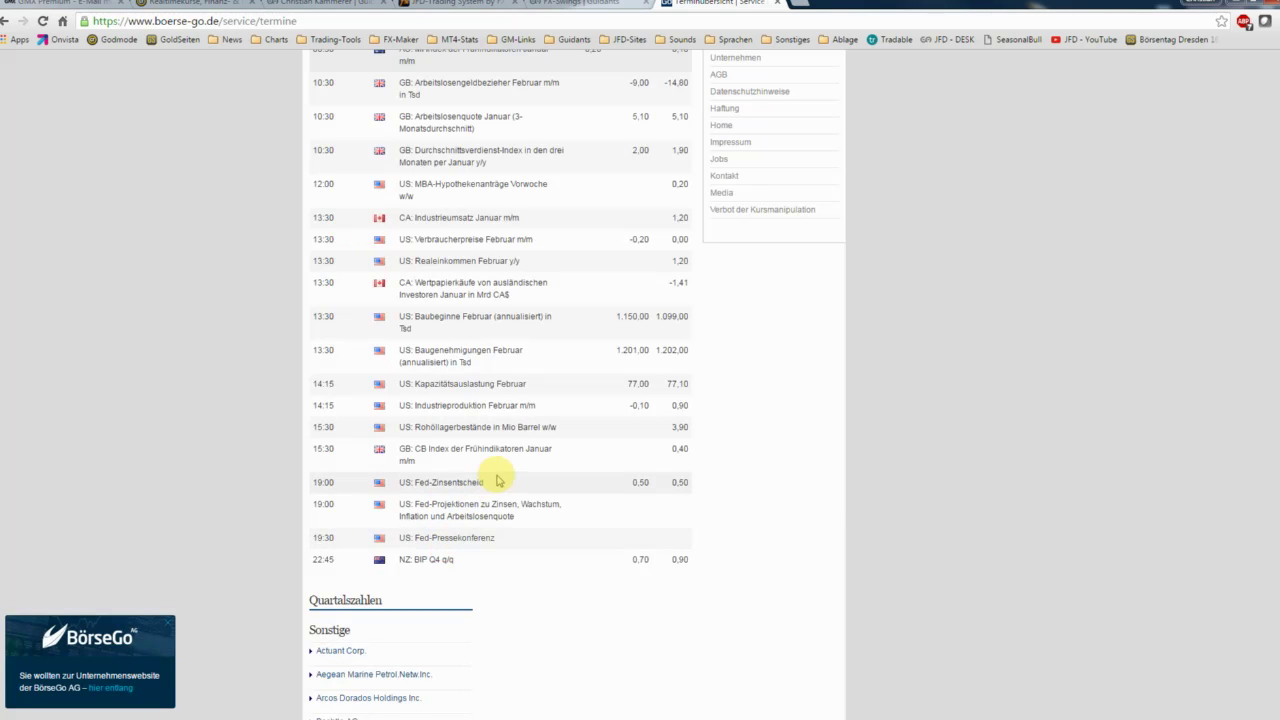
{"action": "left_click", "coordinate": [560, 3]}
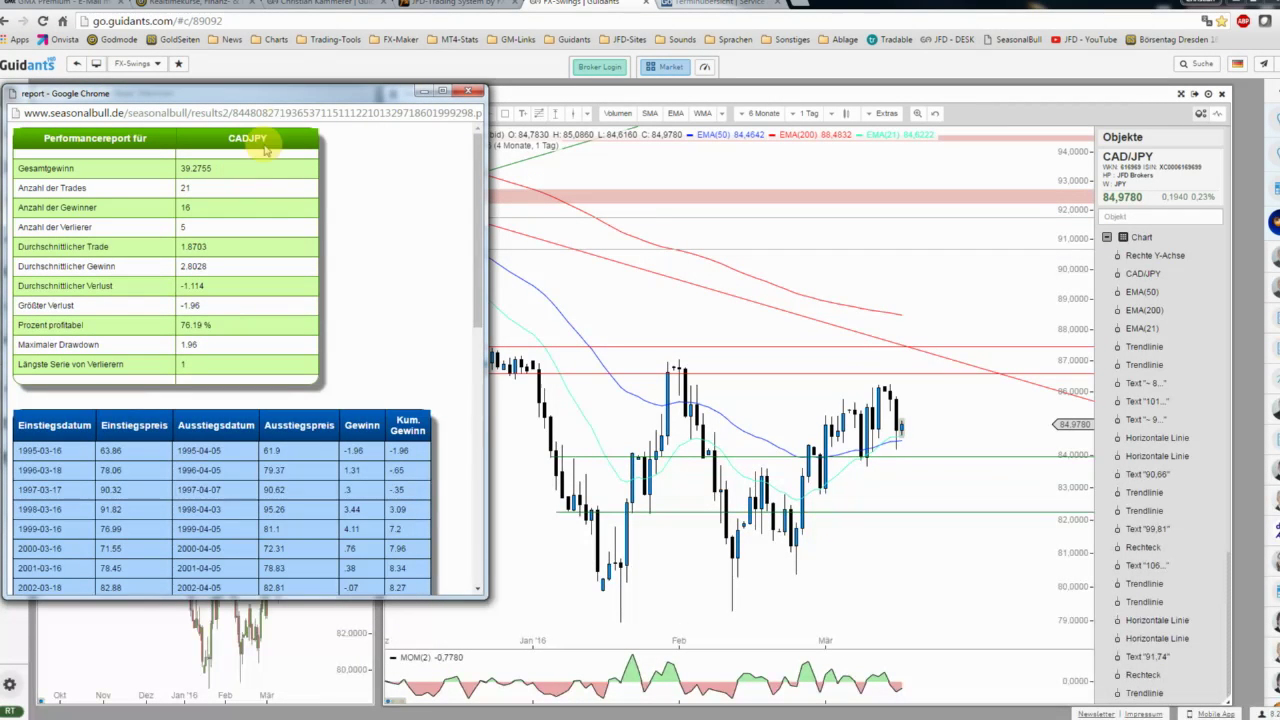
{"action": "left_click_drag", "start_coordinate": [302, 105], "coordinate": [330, 103]}
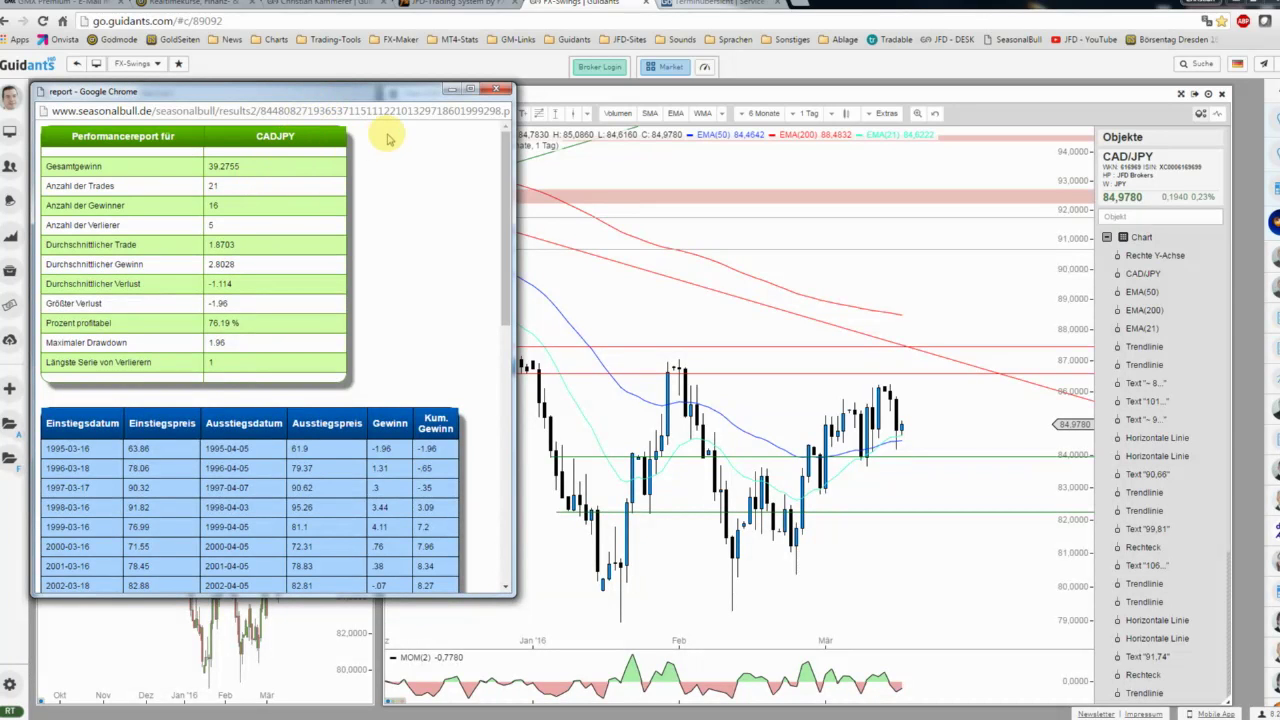
{"action": "double_click", "coordinate": [213, 187]}
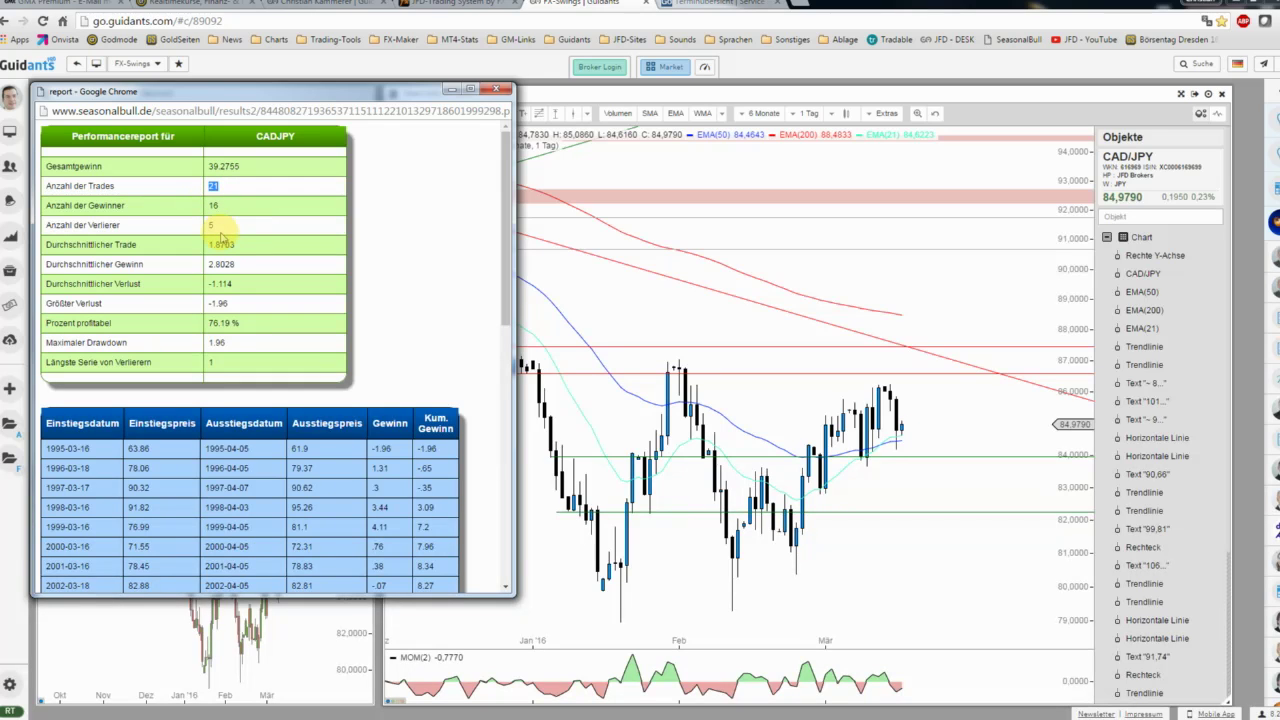
{"action": "left_click", "coordinate": [224, 231]}
{"action": "double_click", "coordinate": [212, 205]}
{"action": "double_click", "coordinate": [236, 322]}
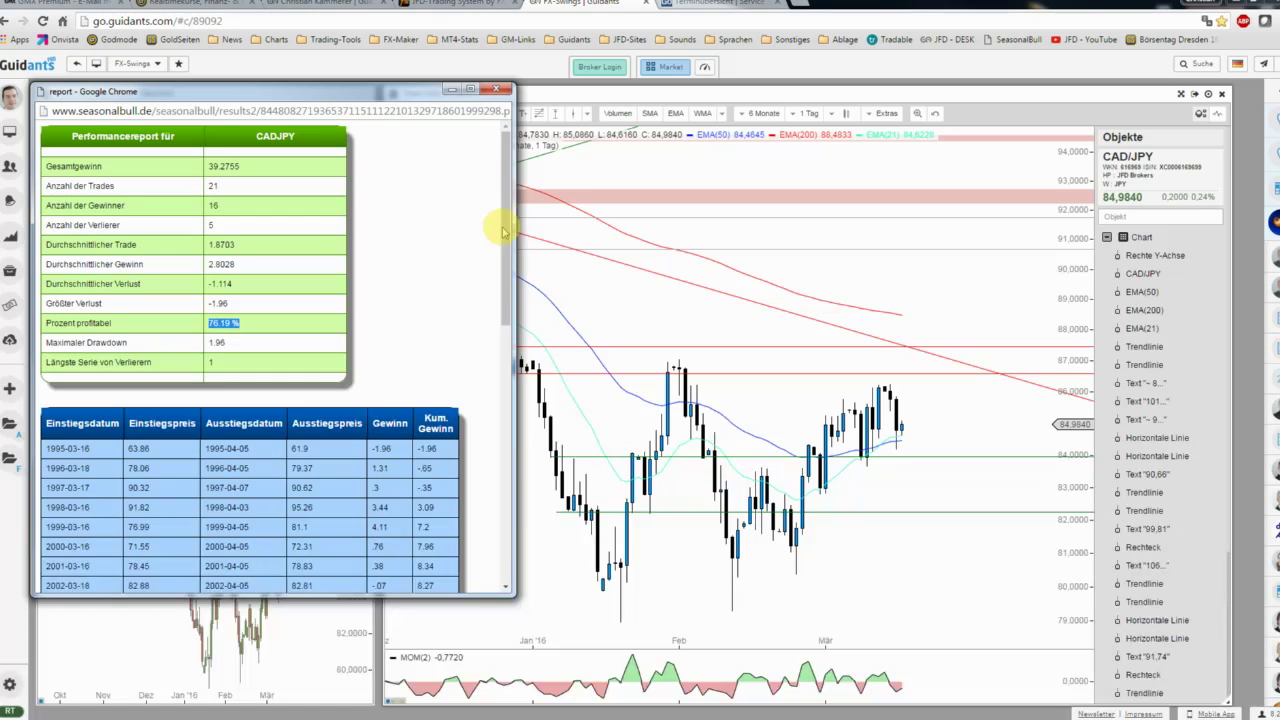
{"action": "mouse_move", "coordinate": [504, 228]}
{"action": "left_mouse_down"}
{"action": "mouse_move", "coordinate": [507, 270]}
{"action": "mouse_move", "coordinate": [505, 190]}
{"action": "left_mouse_up"}
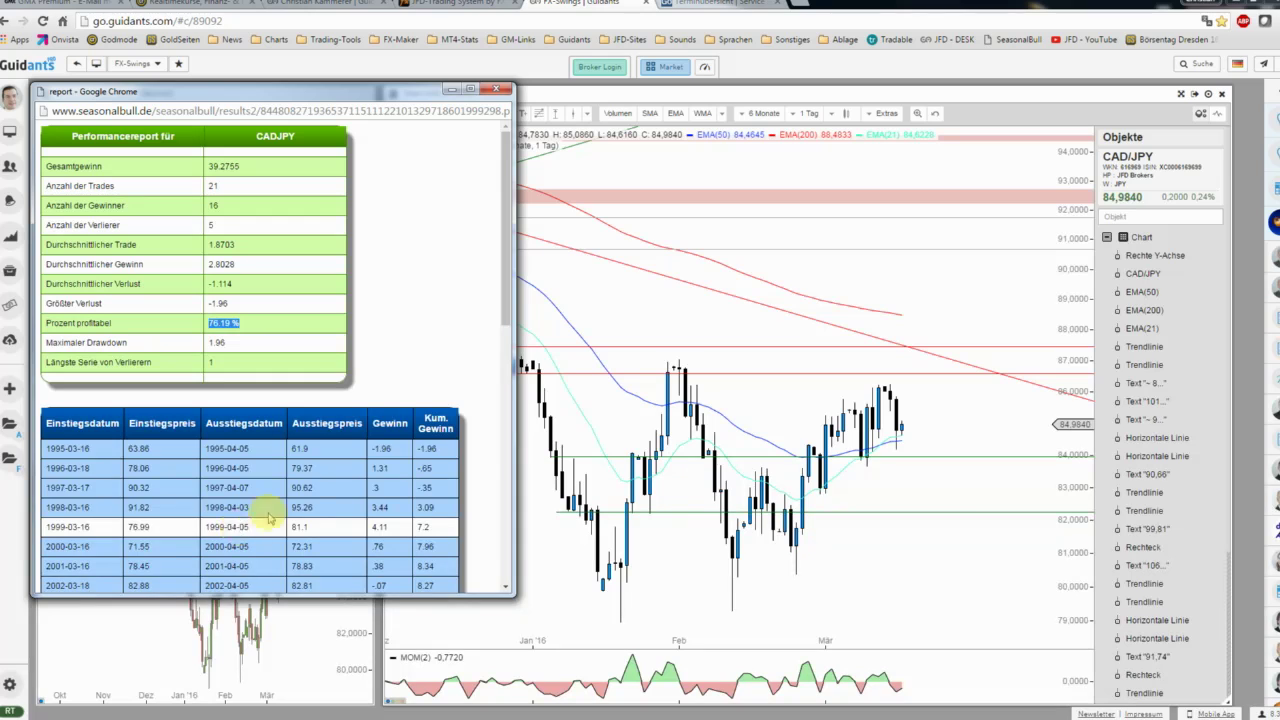
{"action": "left_click", "coordinate": [292, 322]}
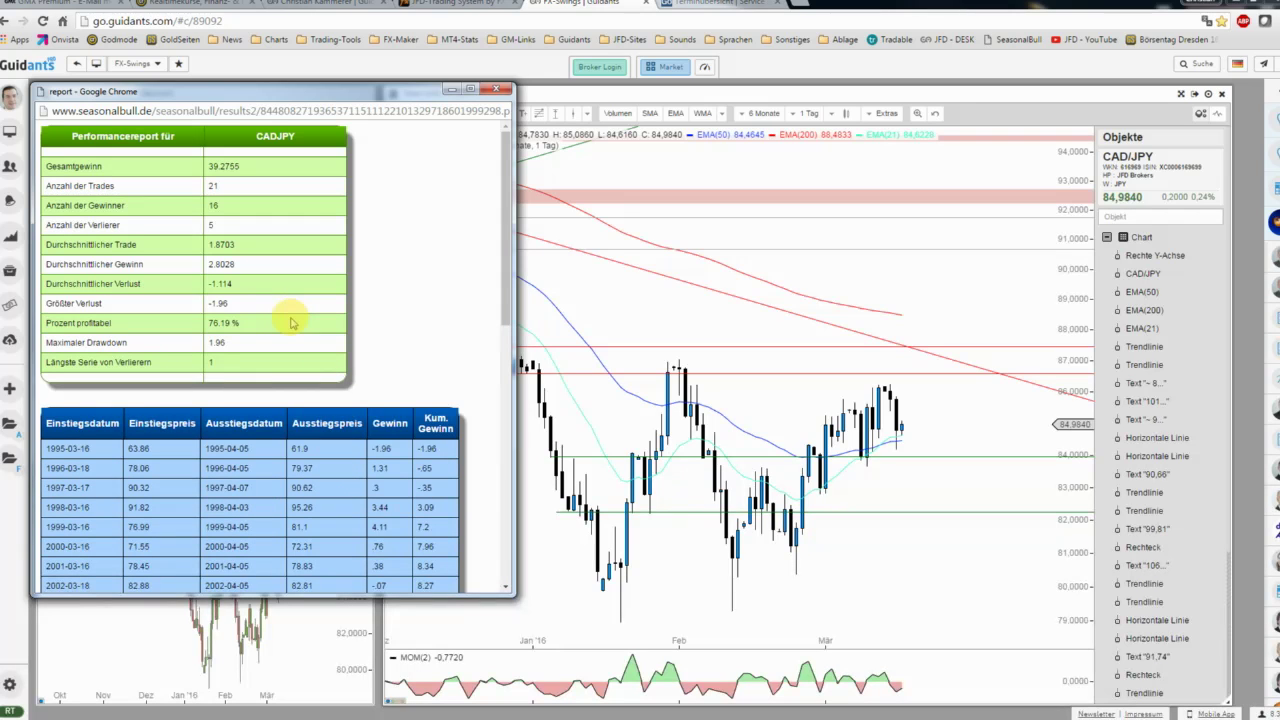
{"action": "mouse_move", "coordinate": [243, 270]}
{"action": "left_mouse_down"}
{"action": "mouse_move", "coordinate": [198, 266]}
{"action": "mouse_move", "coordinate": [208, 285]}
{"action": "left_mouse_up"}
{"action": "left_click", "coordinate": [228, 284]}
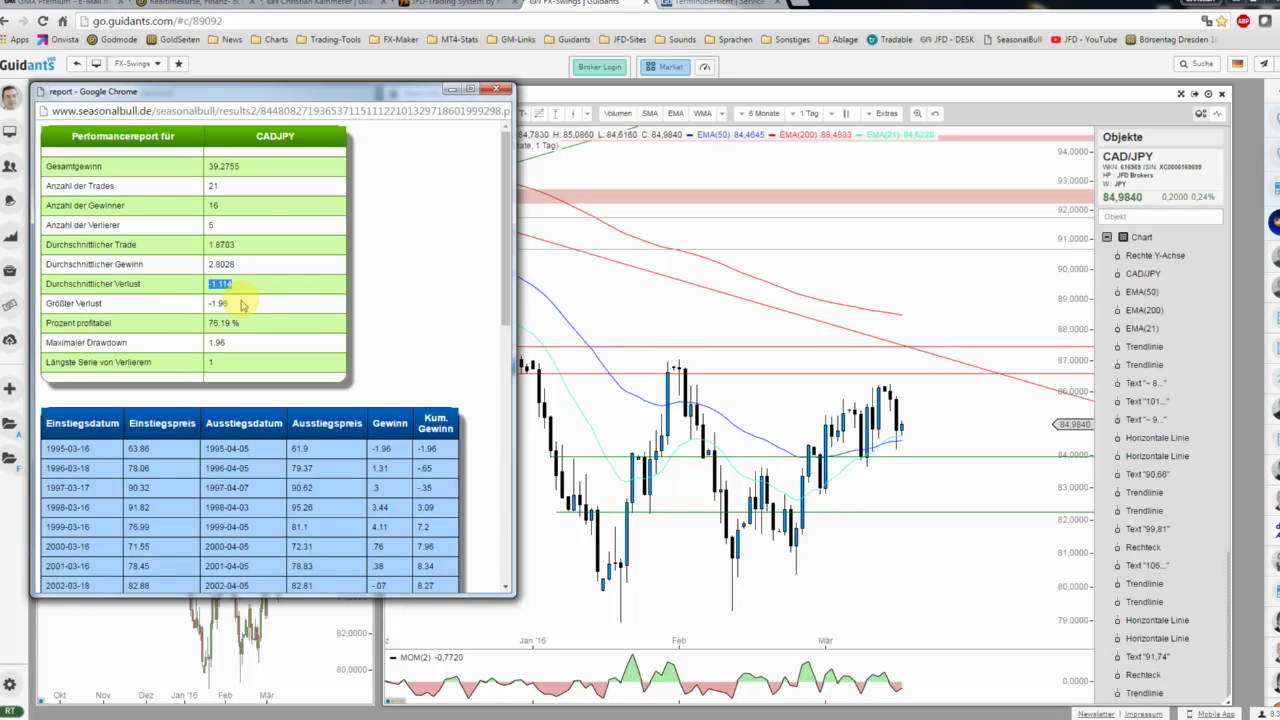
{"action": "left_click", "coordinate": [242, 305]}
{"action": "mouse_move", "coordinate": [502, 160]}
{"action": "left_mouse_down"}
{"action": "mouse_move", "coordinate": [489, 247]}
{"action": "mouse_move", "coordinate": [491, 177]}
{"action": "left_mouse_up"}
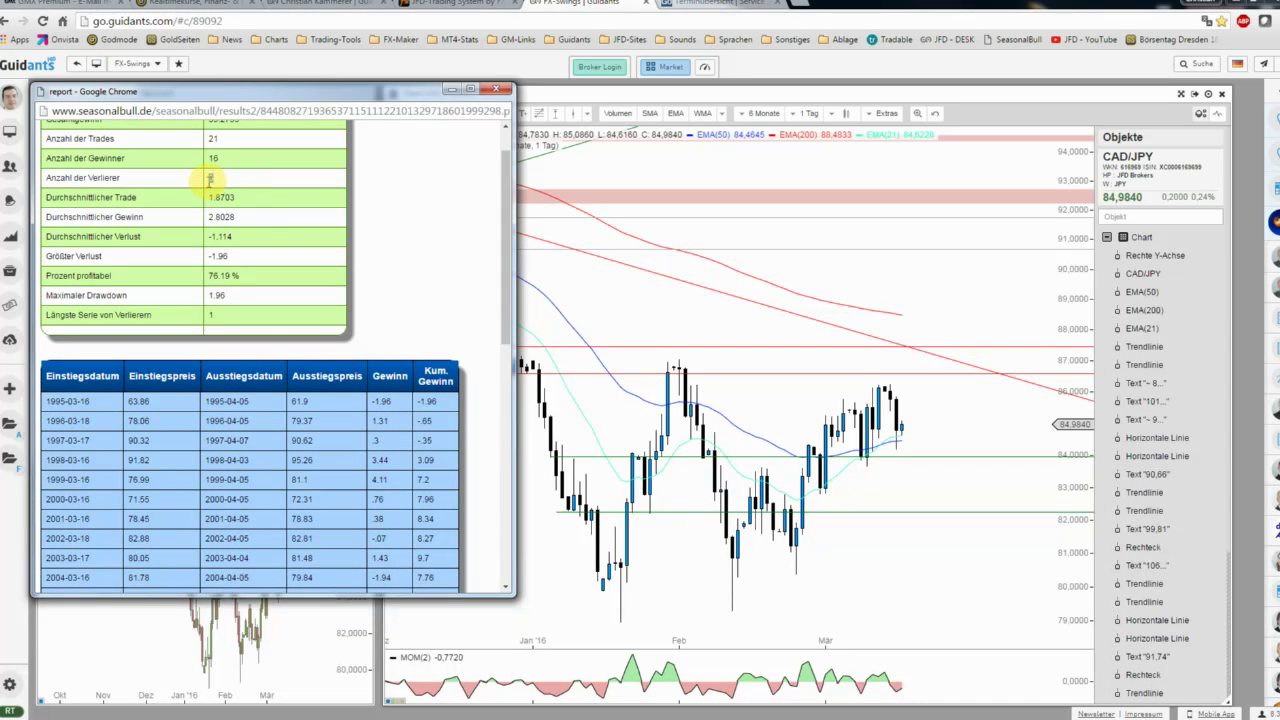
{"action": "left_click_drag", "start_coordinate": [500, 200], "coordinate": [504, 294]}
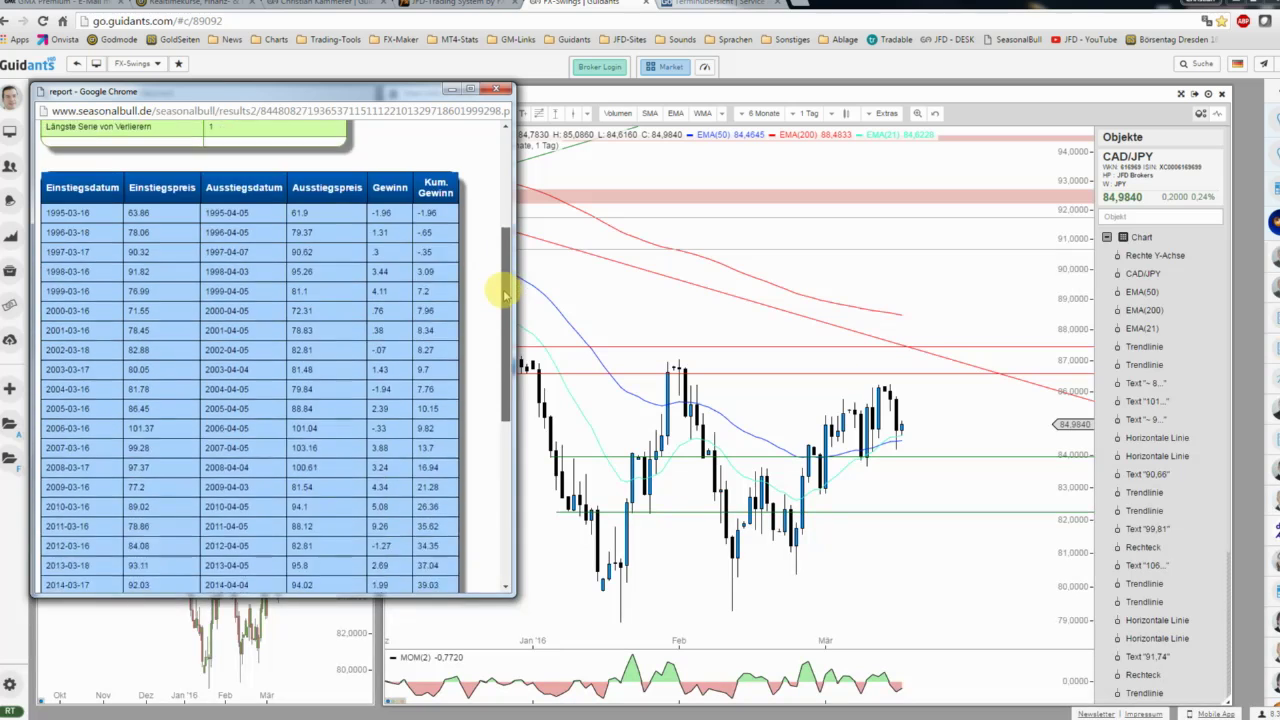
{"action": "scroll", "coordinate": [504, 294], "scroll_direction": "down", "scroll_amount": 1}
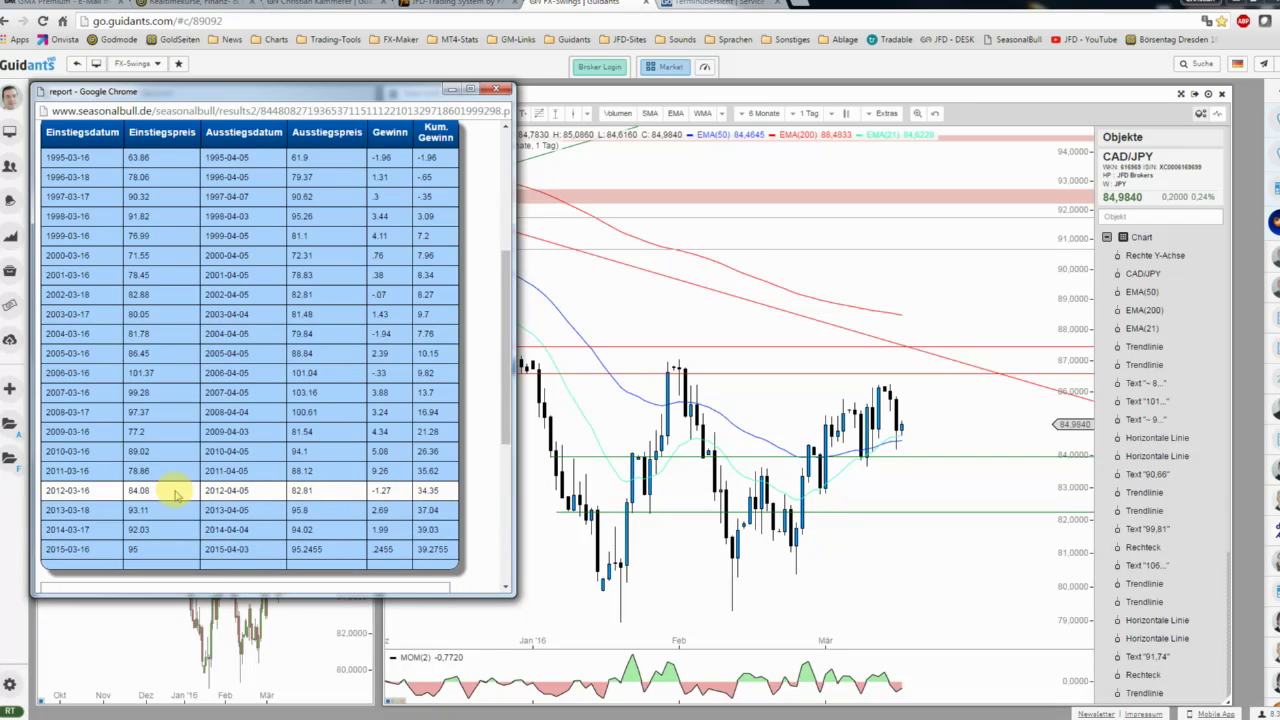
{"action": "left_click_drag", "start_coordinate": [503, 325], "coordinate": [491, 458]}
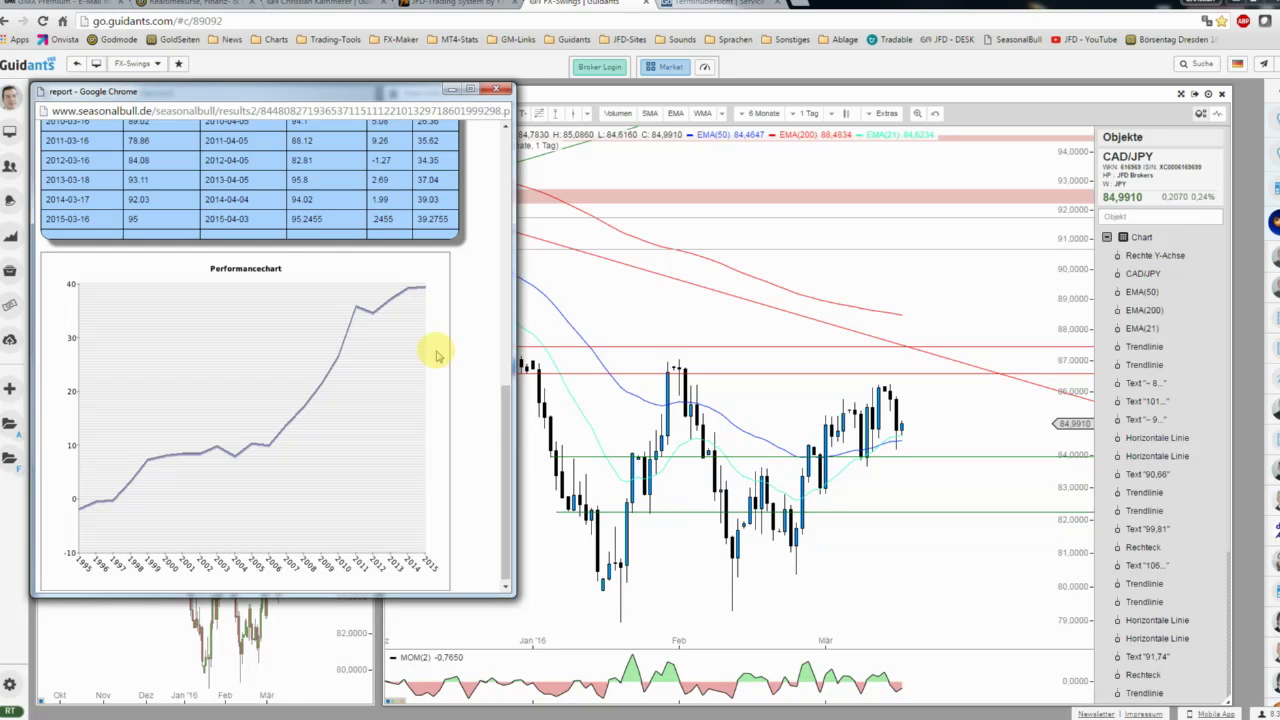
{"action": "left_click_drag", "start_coordinate": [504, 423], "coordinate": [500, 148]}
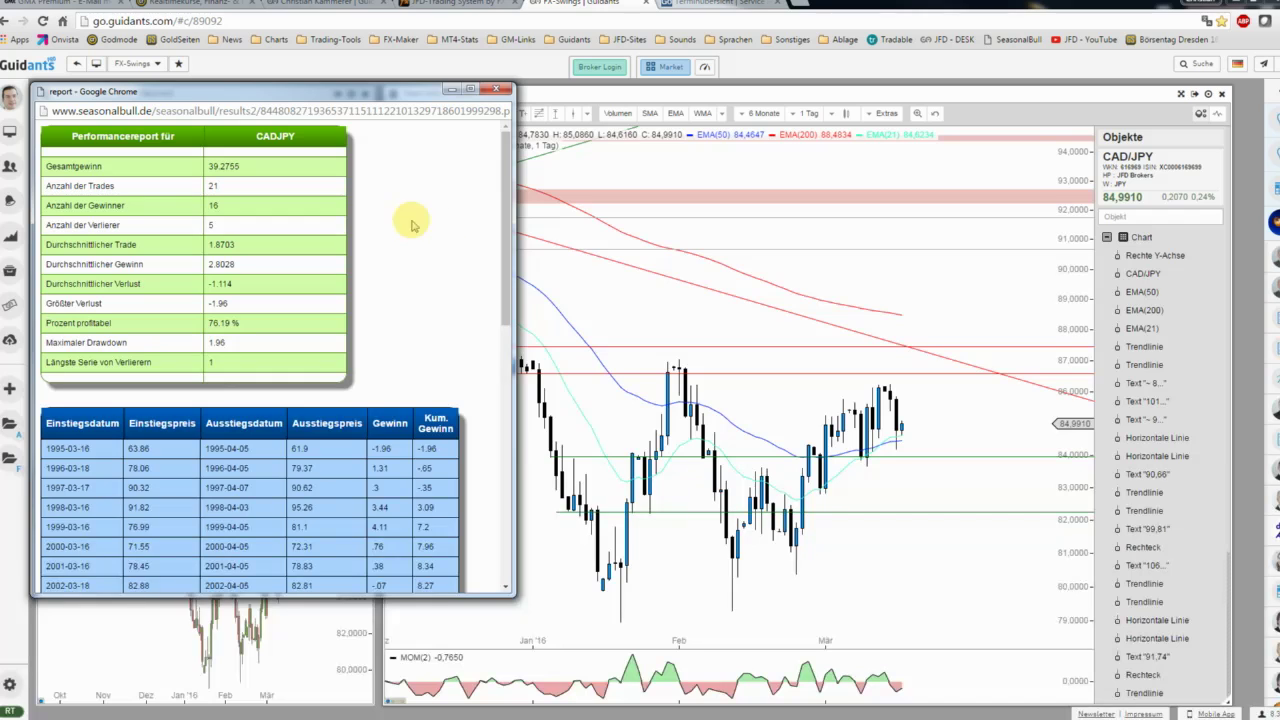
Step: Close the SeasonalBull report, maximize the CAD/JPY chart panel and zoom out
{"action": "left_click", "coordinate": [760, 328]}
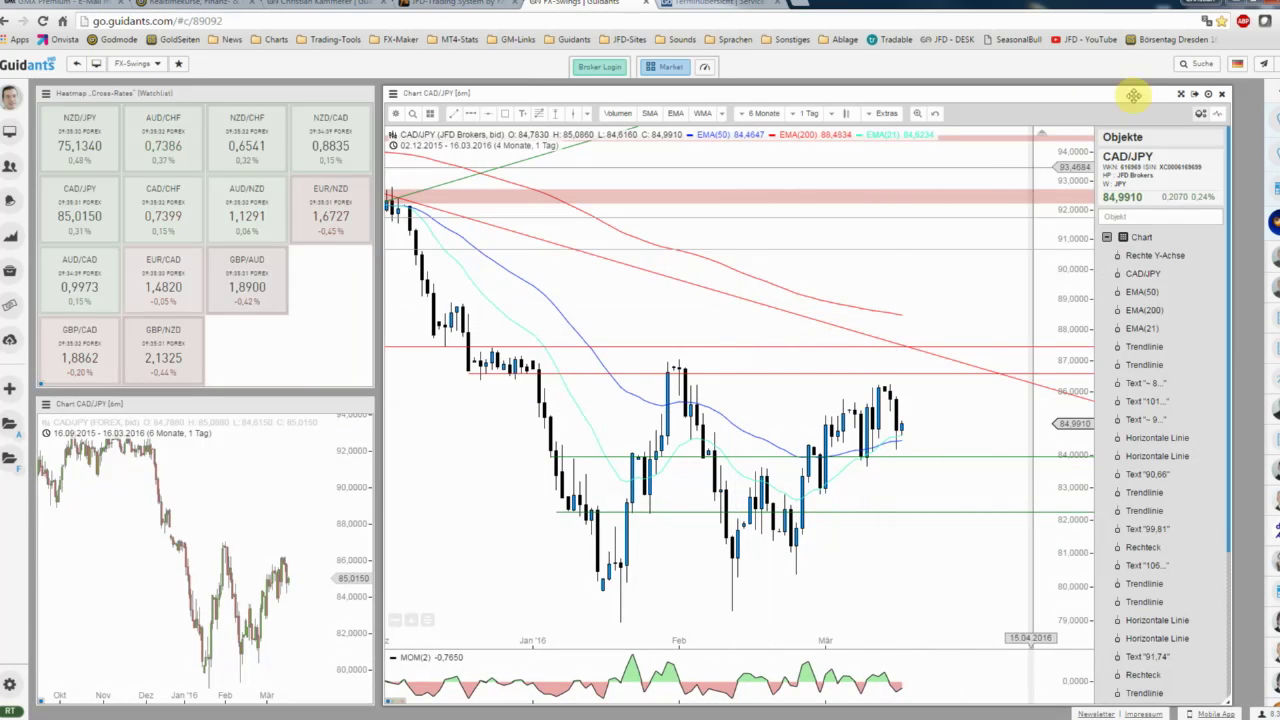
{"action": "left_click", "coordinate": [1181, 94]}
{"action": "scroll", "coordinate": [902, 268], "scroll_direction": "down", "scroll_amount": 2}
{"action": "scroll", "coordinate": [902, 268], "scroll_direction": "down", "scroll_amount": 2}
{"action": "scroll", "coordinate": [905, 270], "scroll_direction": "down", "scroll_amount": 2}
{"action": "scroll", "coordinate": [905, 270], "scroll_direction": "down", "scroll_amount": 1}
{"action": "scroll", "coordinate": [905, 270], "scroll_direction": "down", "scroll_amount": 1}
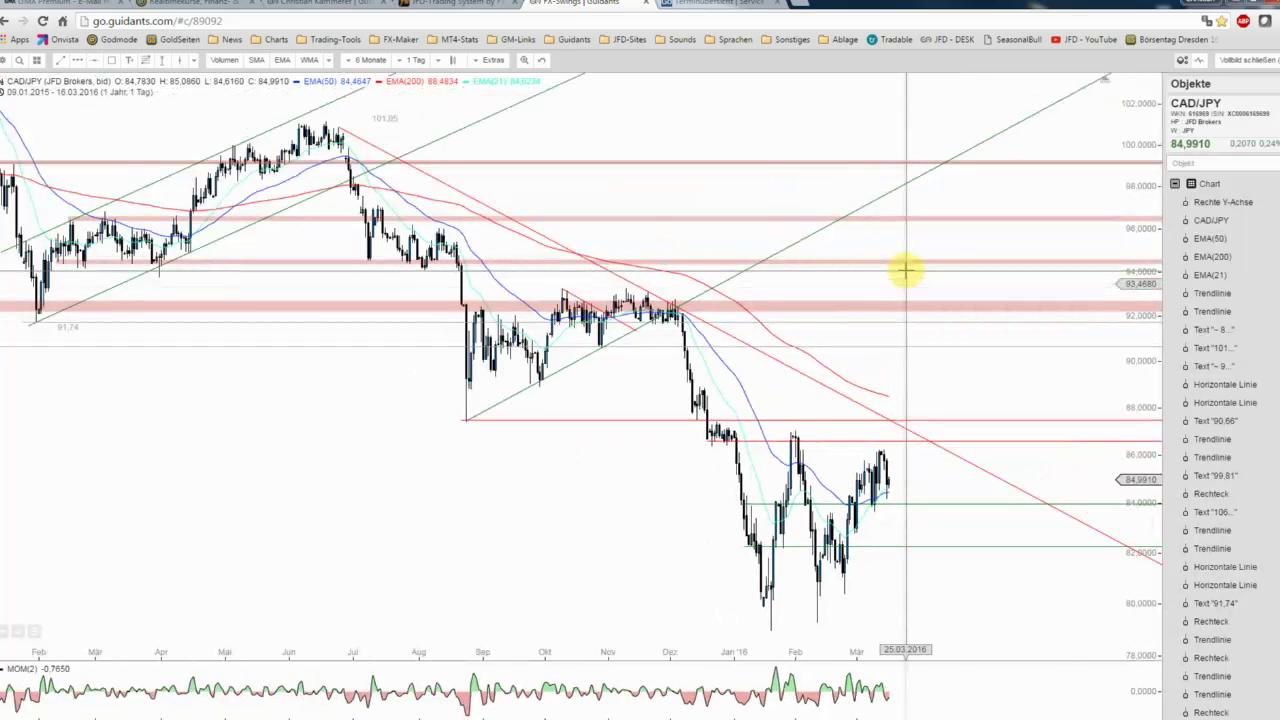
{"action": "scroll", "coordinate": [905, 270], "scroll_direction": "down", "scroll_amount": 1}
{"action": "scroll", "coordinate": [905, 270], "scroll_direction": "down", "scroll_amount": 1}
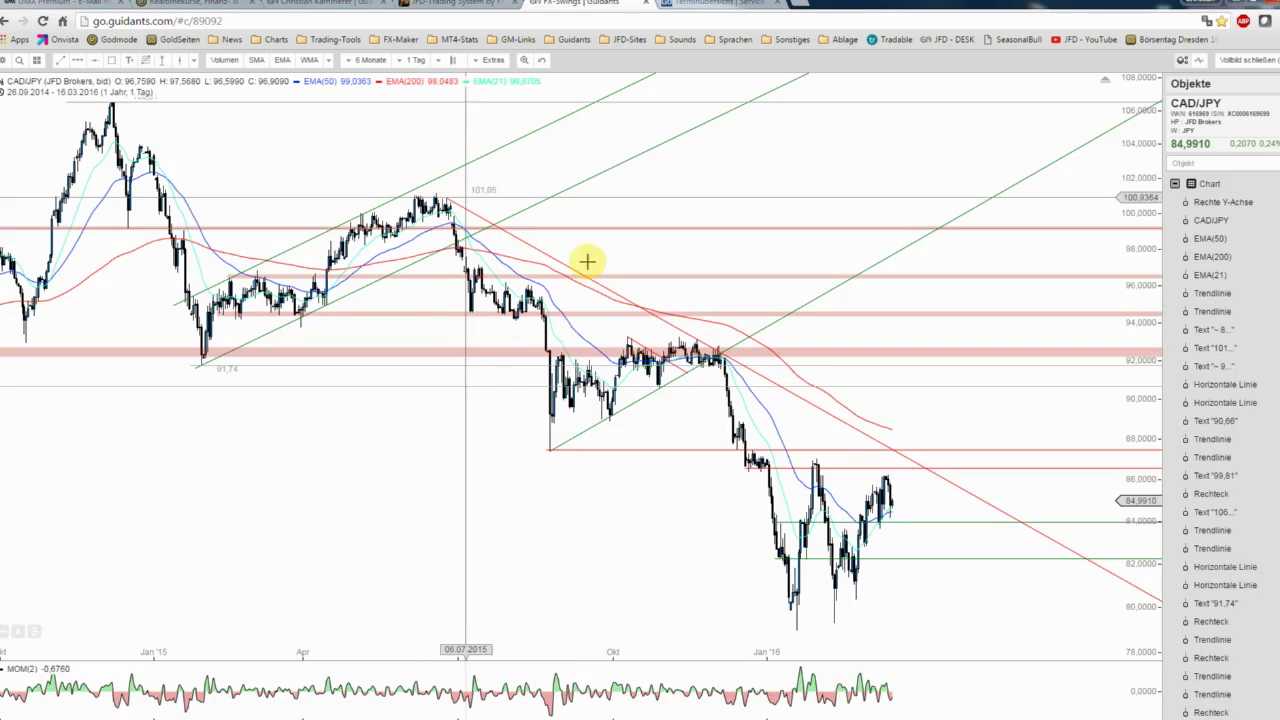
Step: Zoom back in and pan the chart so it starts in August 2015
{"action": "scroll", "coordinate": [709, 333], "scroll_direction": "up", "scroll_amount": 1}
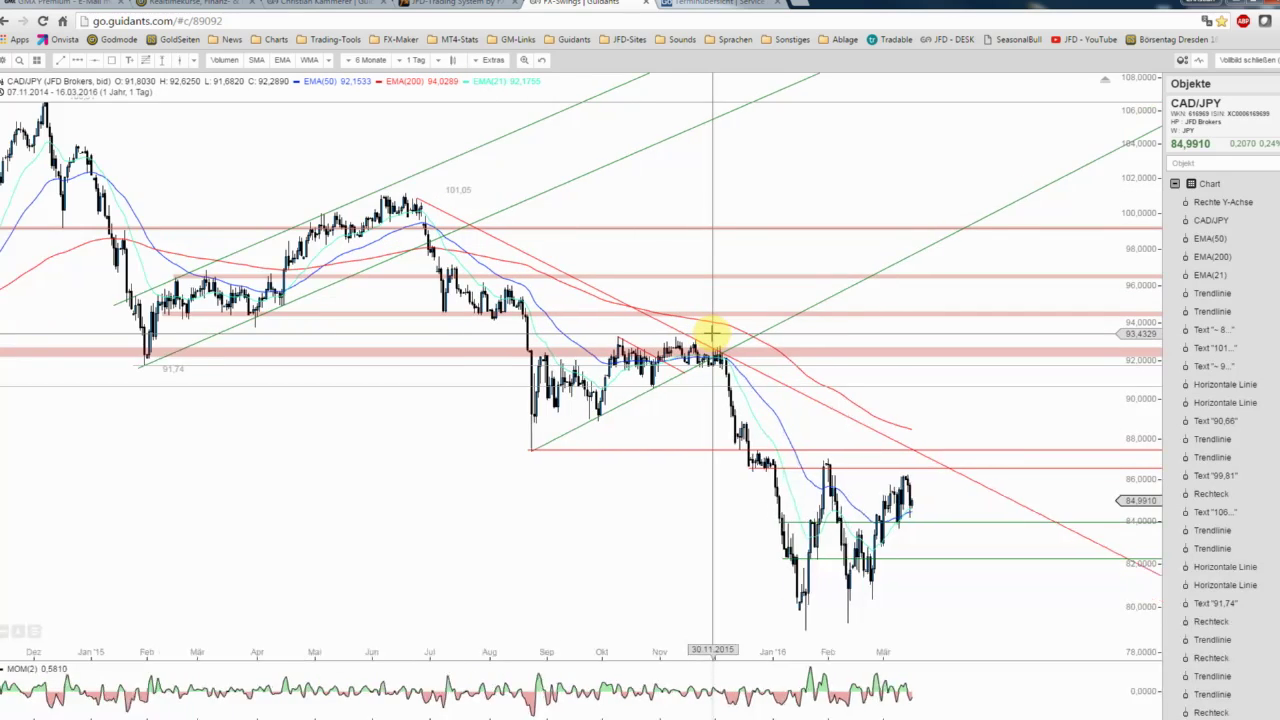
{"action": "scroll", "coordinate": [710, 335], "scroll_direction": "up", "scroll_amount": 2}
{"action": "scroll", "coordinate": [712, 338], "scroll_direction": "up", "scroll_amount": 1}
{"action": "scroll", "coordinate": [714, 340], "scroll_direction": "up", "scroll_amount": 1}
{"action": "scroll", "coordinate": [700, 420], "scroll_direction": "up", "scroll_amount": 1}
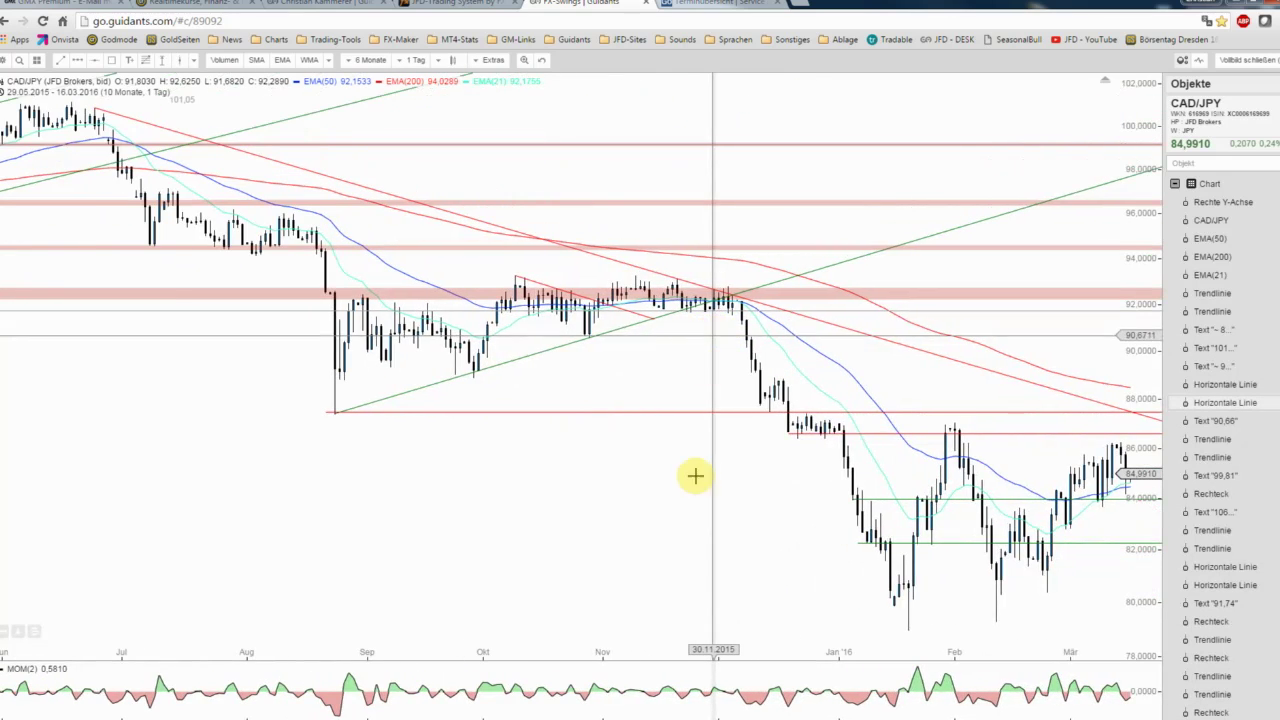
{"action": "scroll", "coordinate": [555, 463], "scroll_direction": "up", "scroll_amount": 3}
{"action": "left_click_drag", "start_coordinate": [535, 474], "coordinate": [443, 469]}
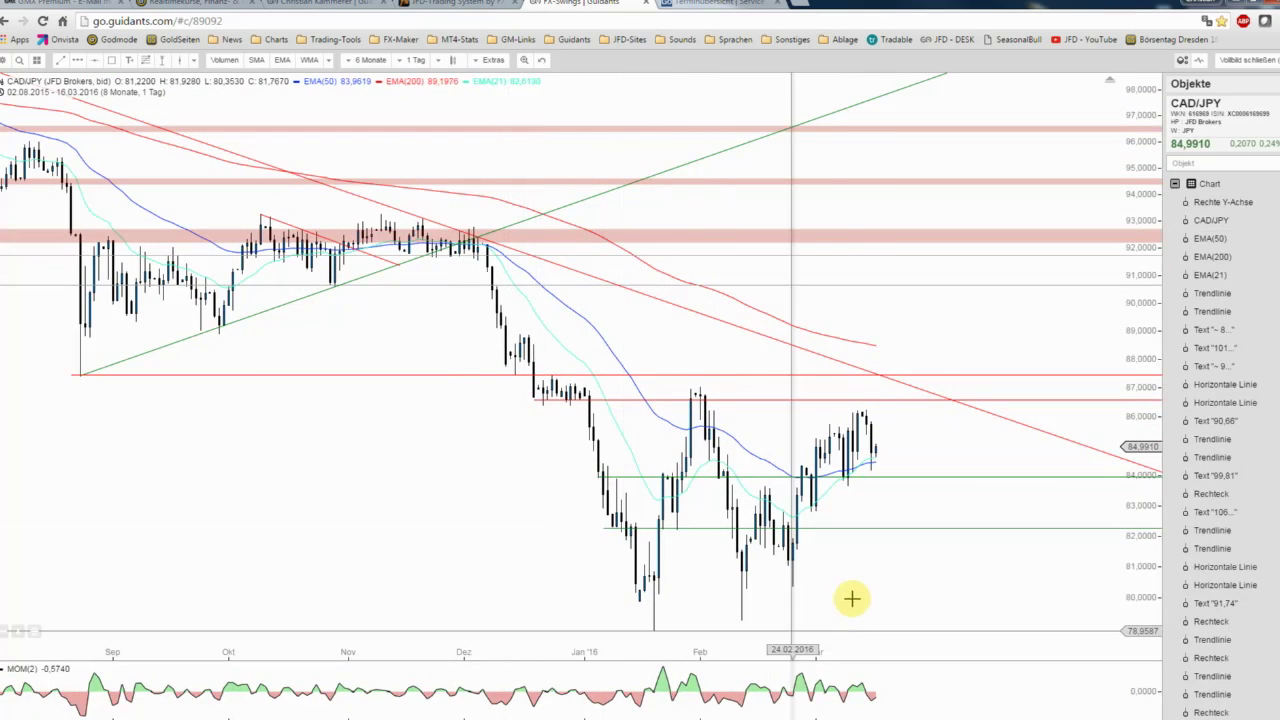
Step: Draw a thick green rising trendline from the January low through the February low
{"action": "left_click", "coordinate": [62, 63]}
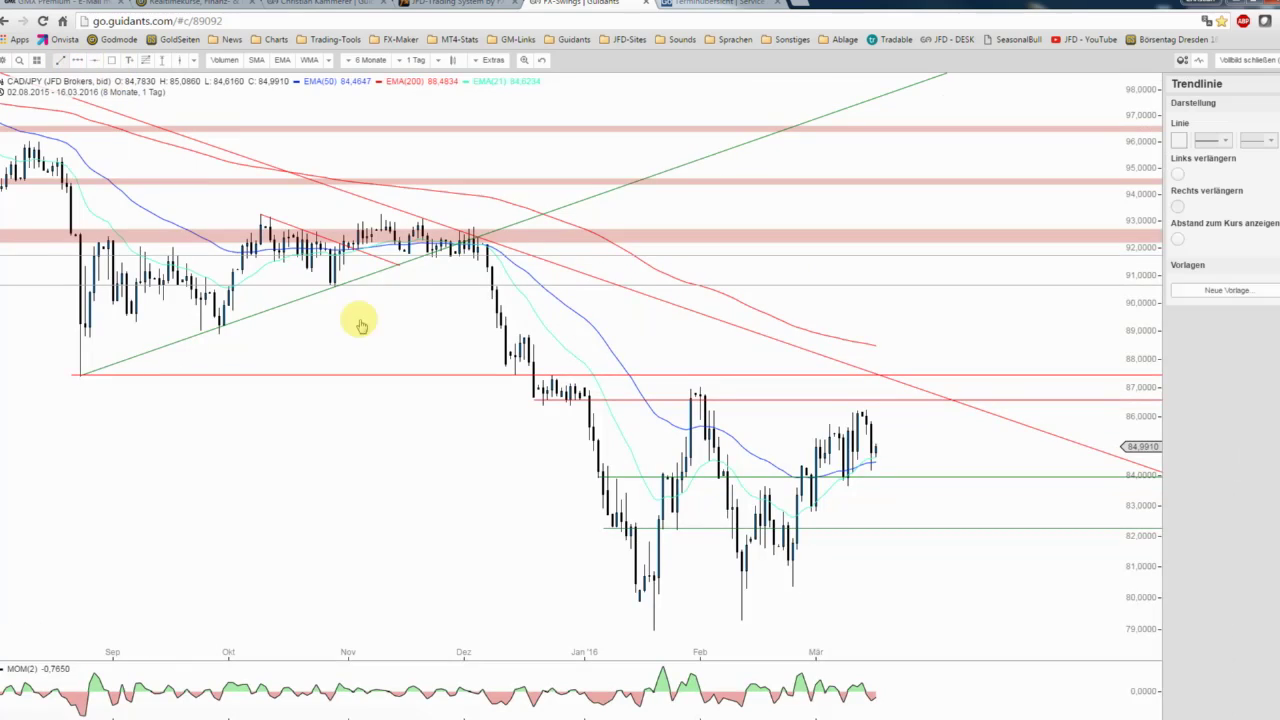
{"action": "left_click", "coordinate": [653, 628]}
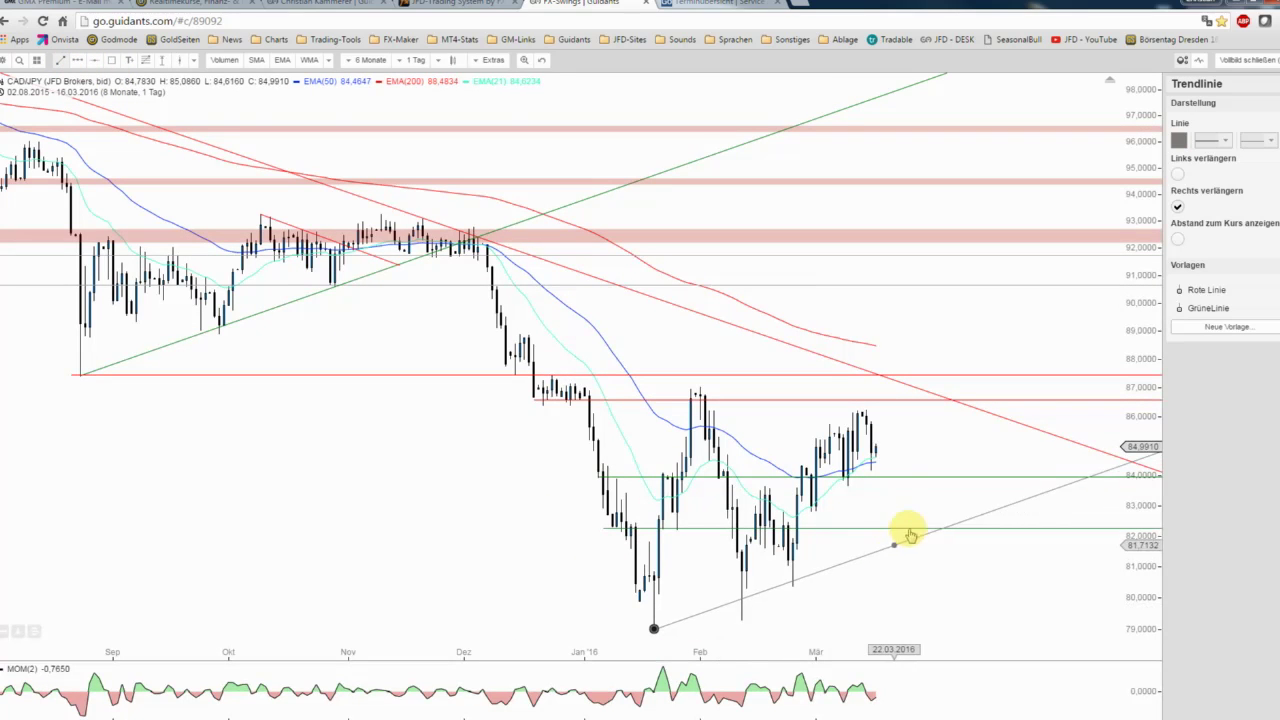
{"action": "left_click_drag", "start_coordinate": [868, 565], "coordinate": [949, 532]}
{"action": "left_click_drag", "start_coordinate": [969, 590], "coordinate": [969, 607]}
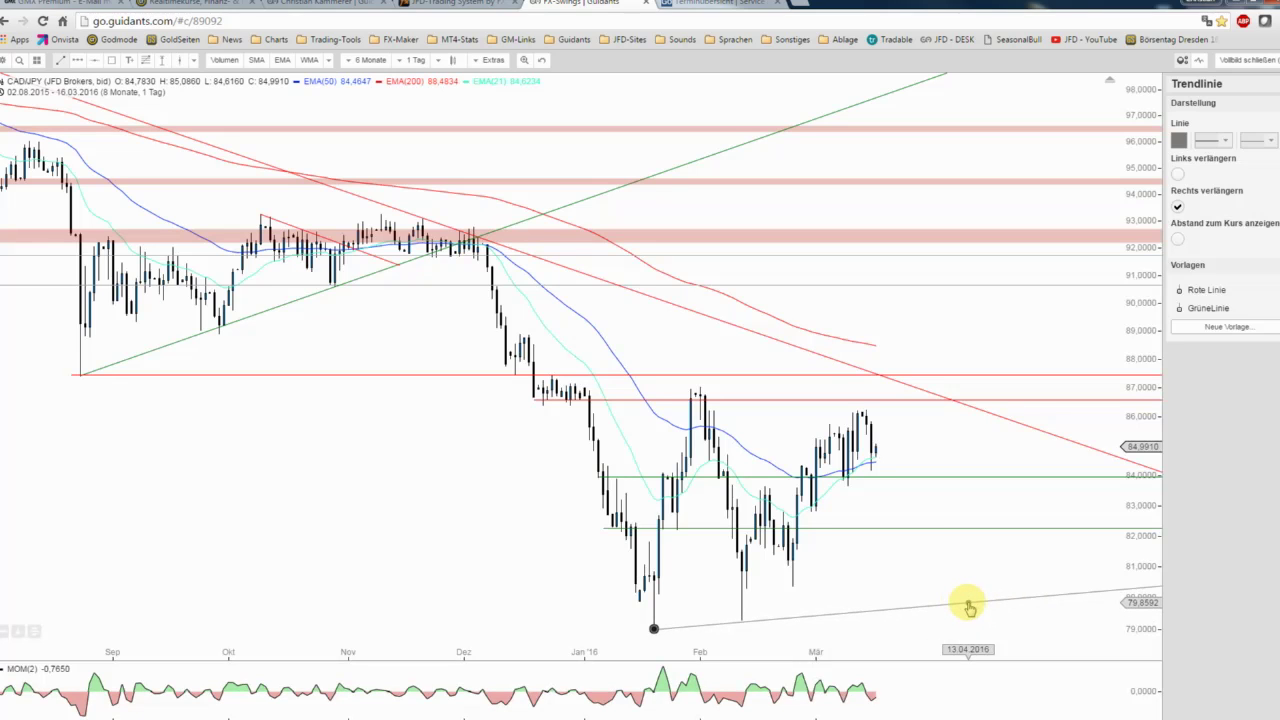
{"action": "left_click_drag", "start_coordinate": [969, 607], "coordinate": [935, 490]}
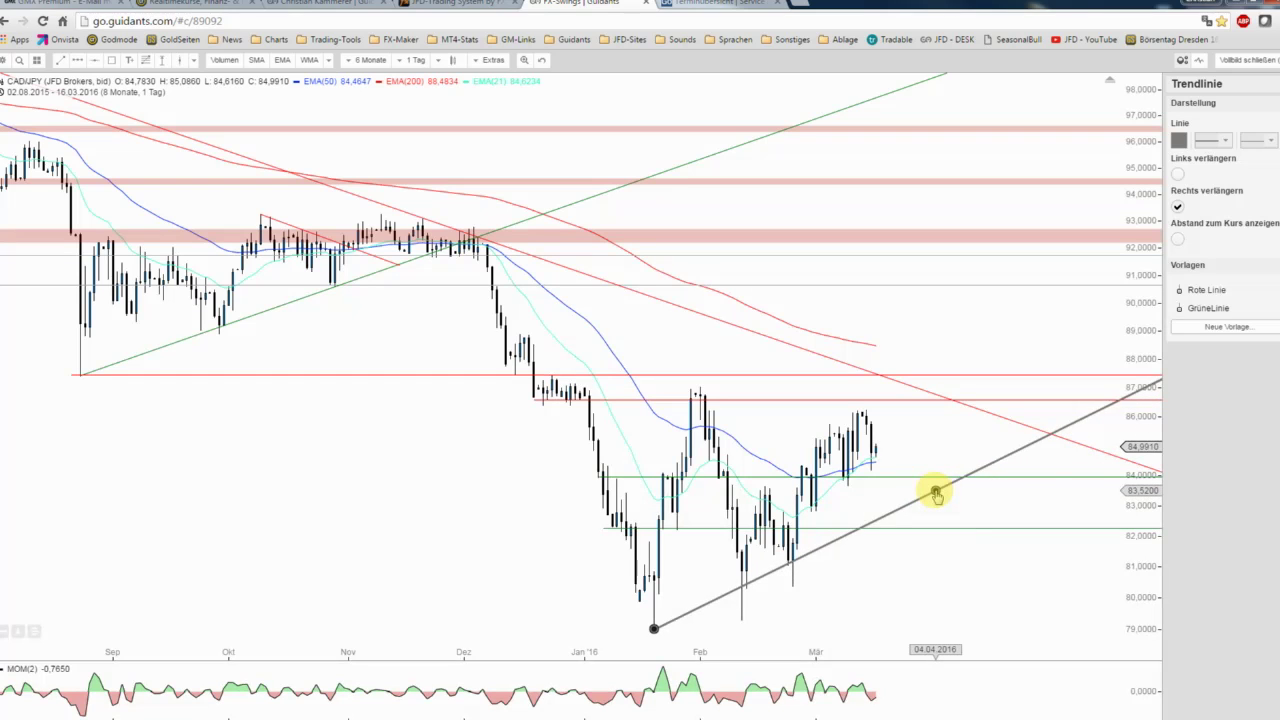
{"action": "left_click", "coordinate": [1207, 308]}
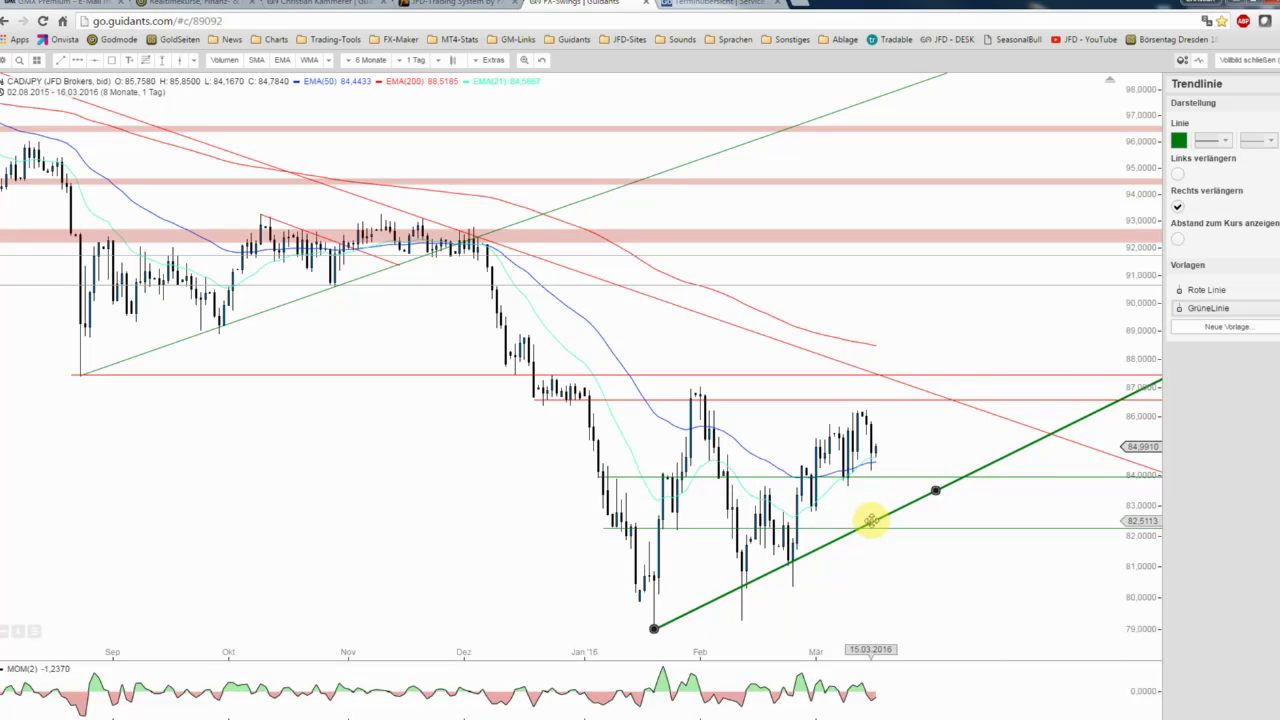
{"action": "left_click", "coordinate": [720, 581]}
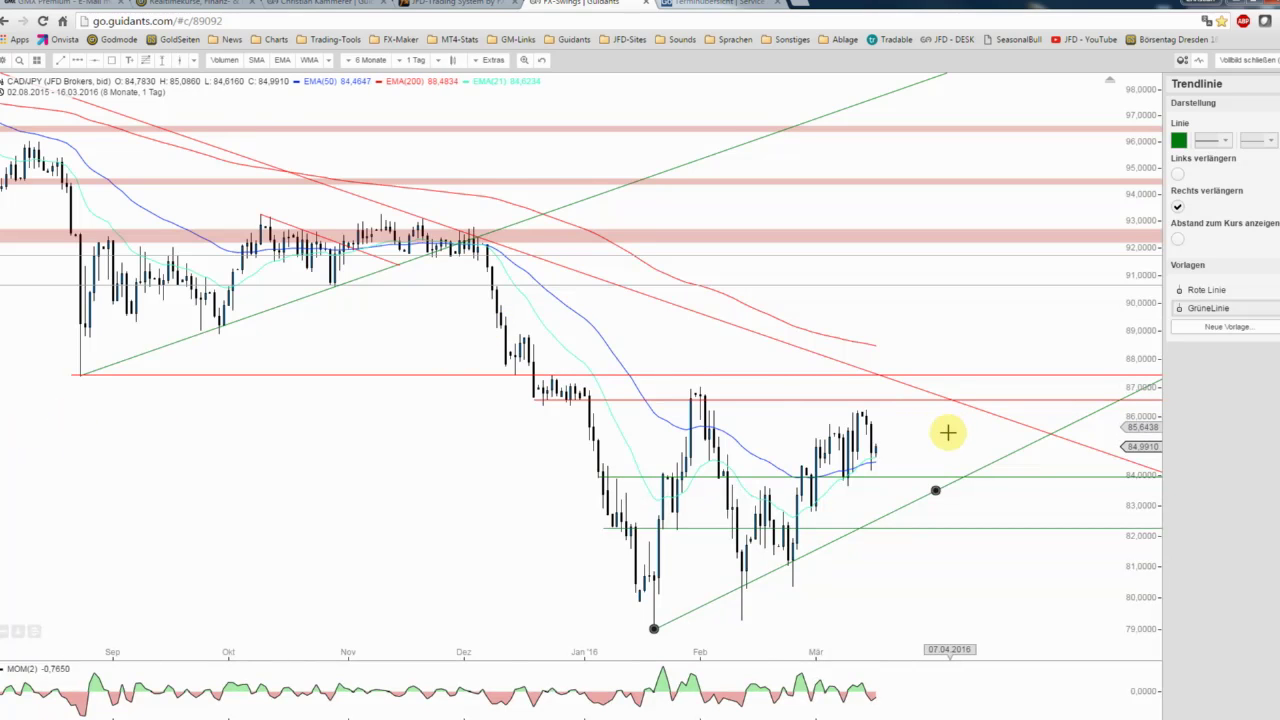
Step: Convert the rising trendline into a trend channel and tilt the copy steeper from the early-March low
{"action": "scroll", "coordinate": [947, 432], "scroll_direction": "up", "scroll_amount": 2}
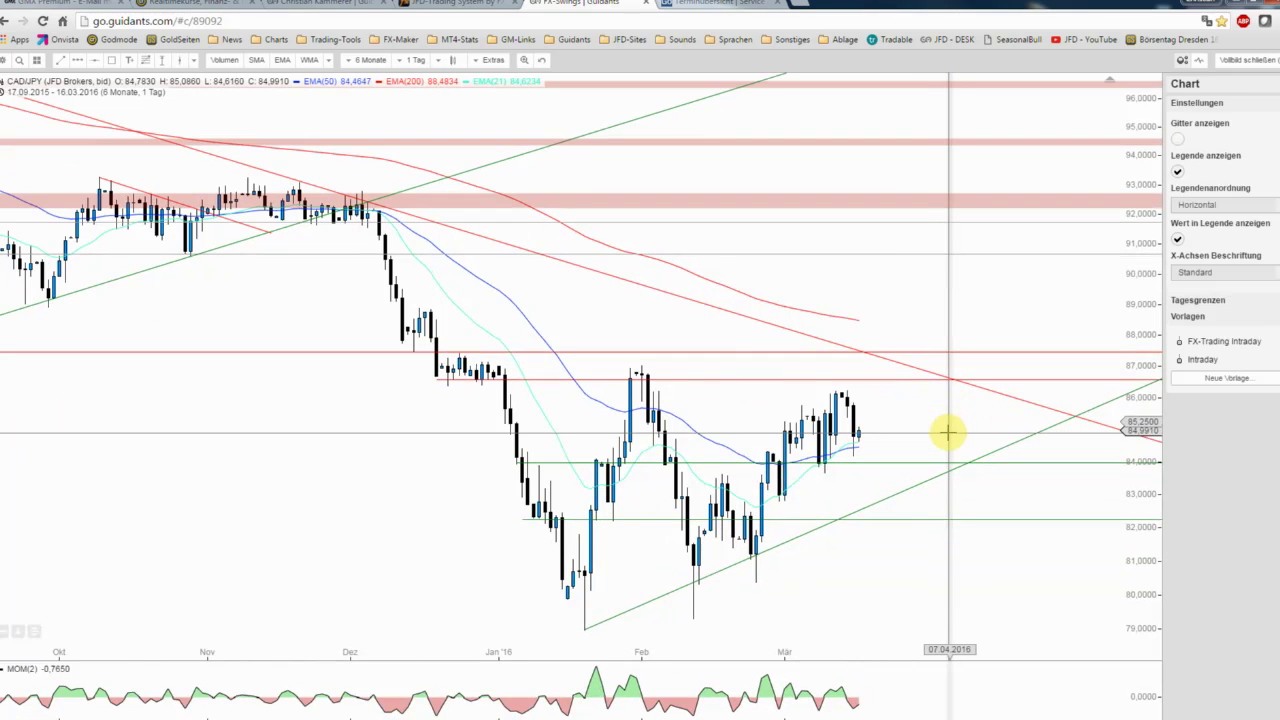
{"action": "left_click", "coordinate": [885, 463]}
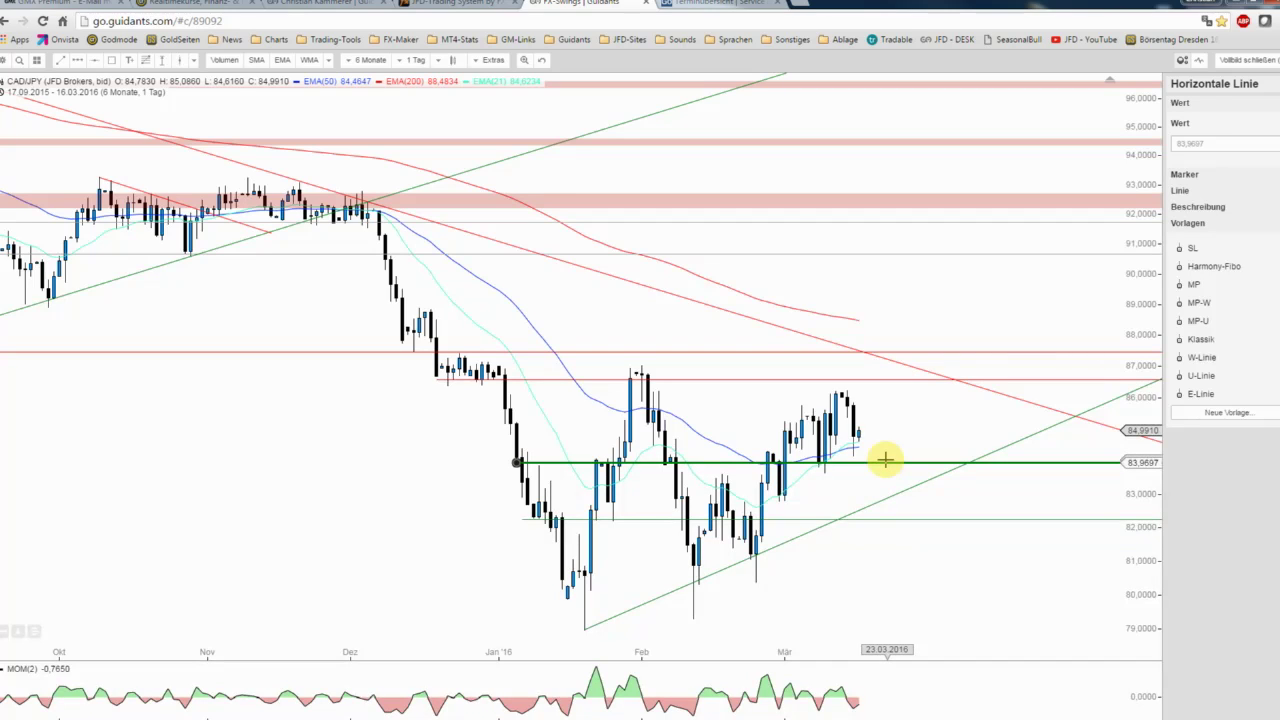
{"action": "left_click", "coordinate": [881, 451]}
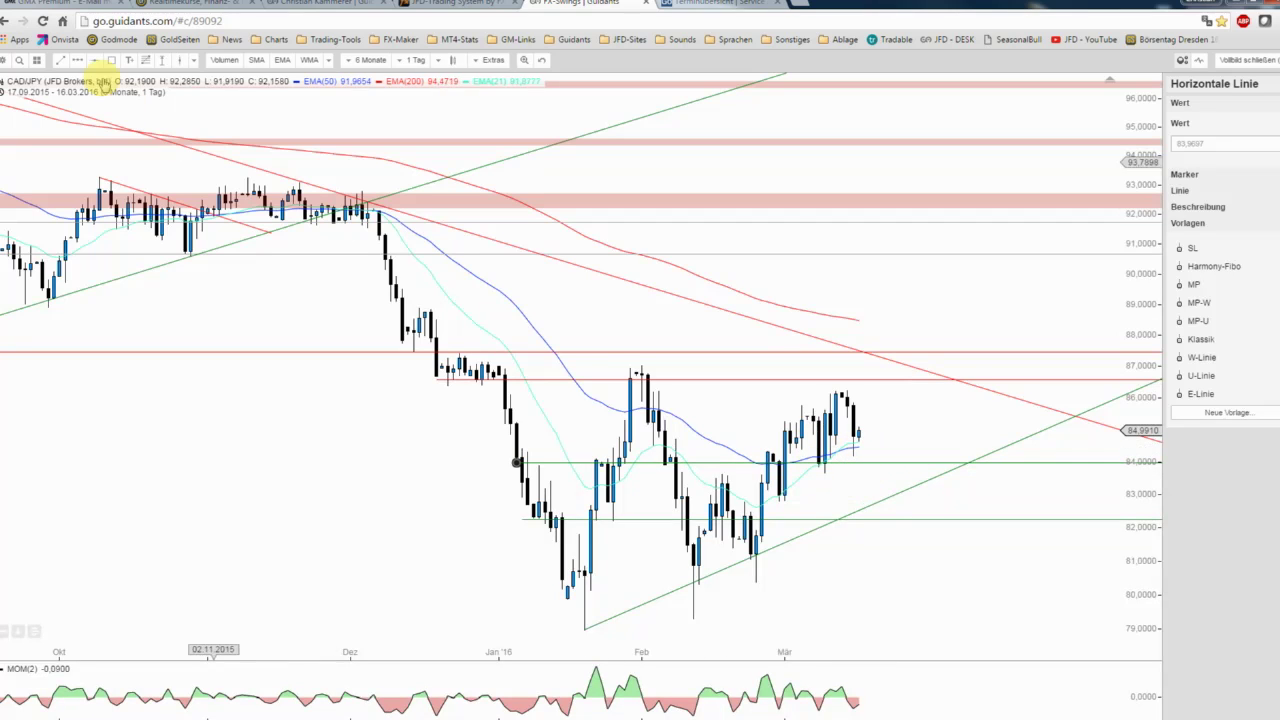
{"action": "right_click", "coordinate": [716, 572]}
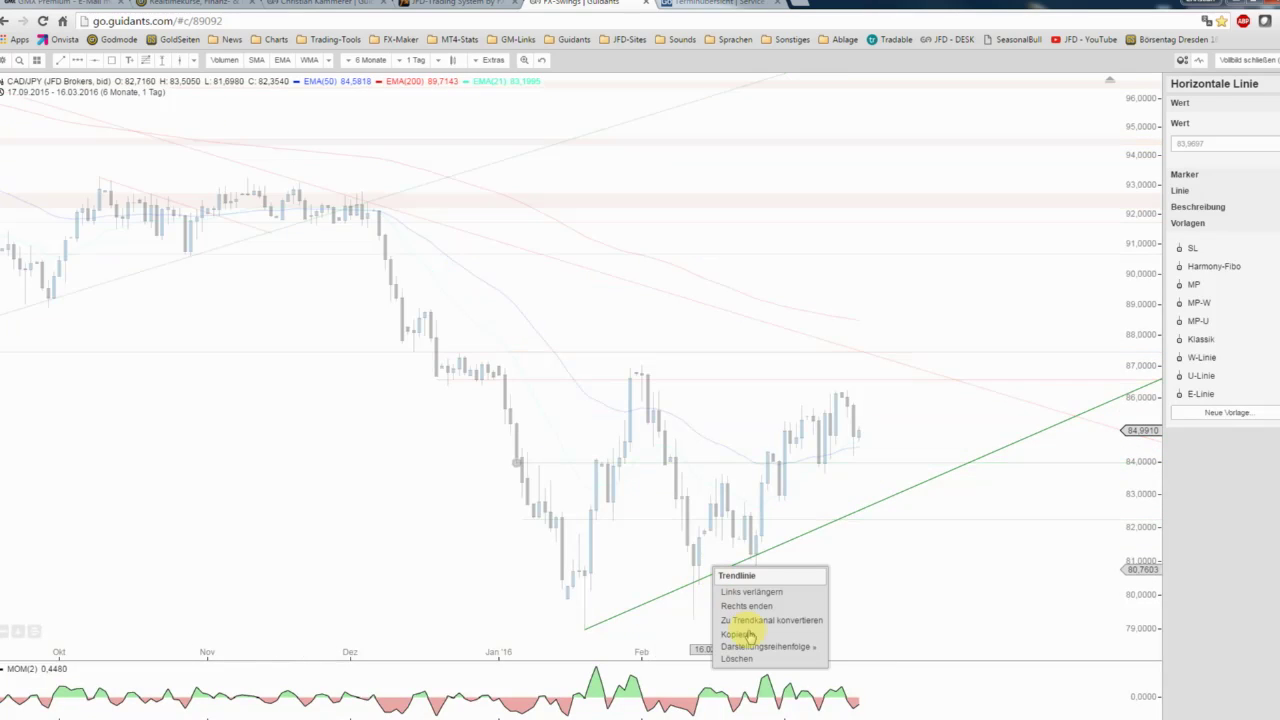
{"action": "left_click", "coordinate": [740, 620]}
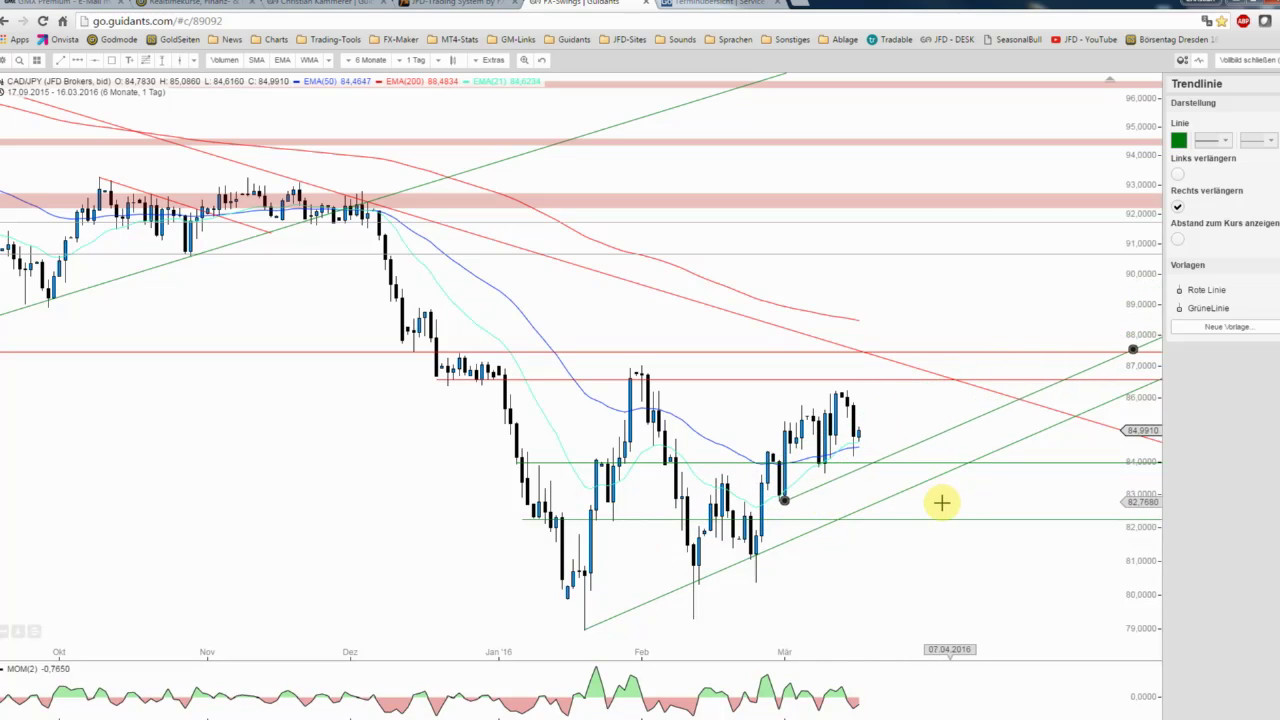
{"action": "left_click_drag", "start_coordinate": [1121, 354], "coordinate": [1041, 342]}
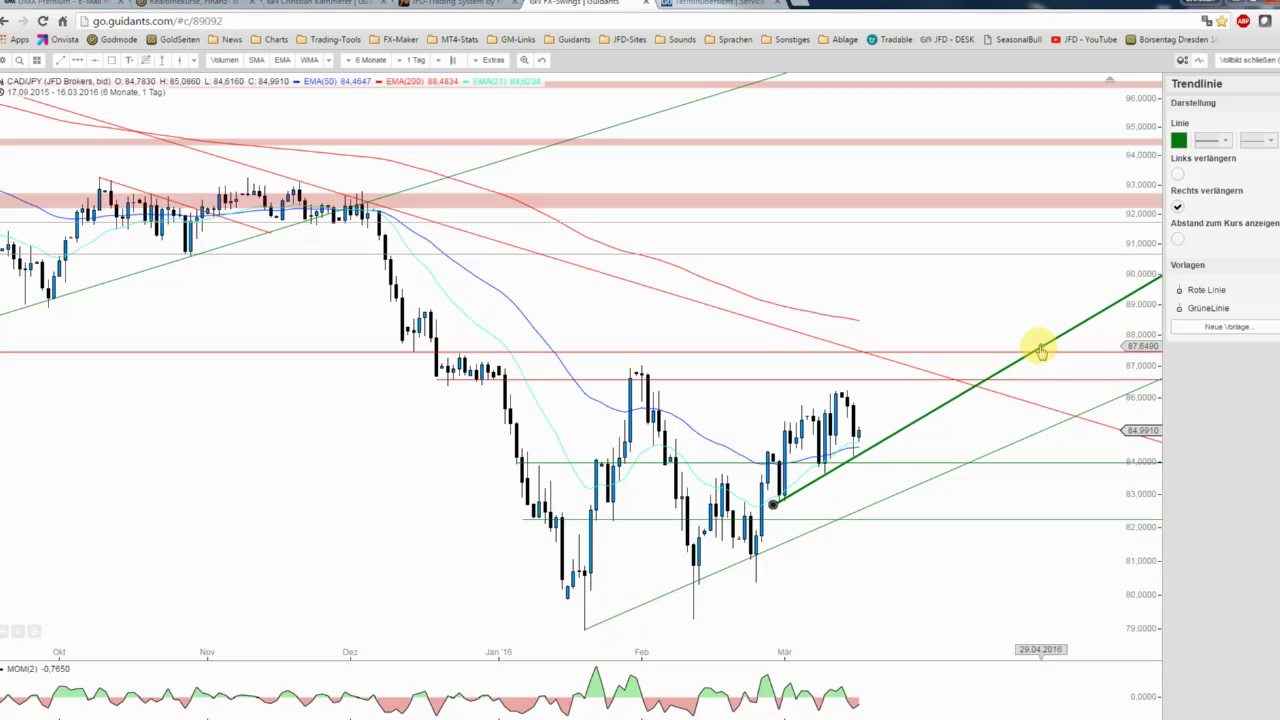
{"action": "left_click", "coordinate": [945, 423]}
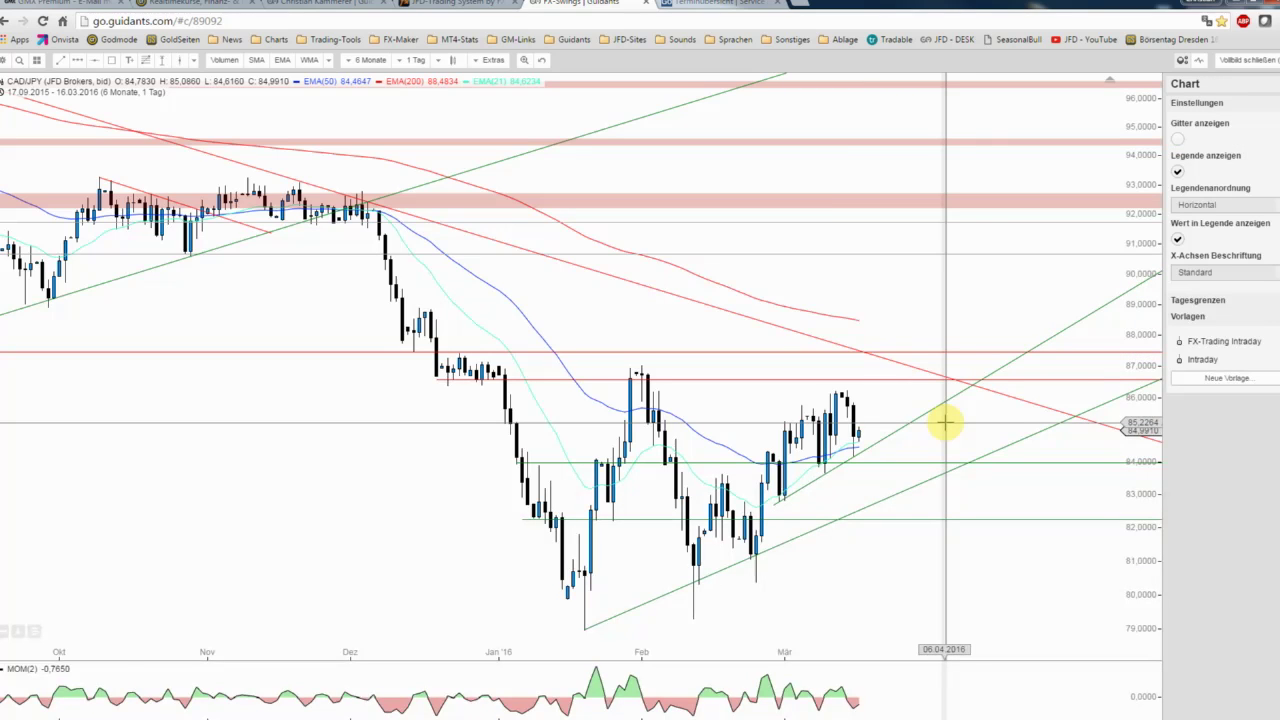
{"action": "scroll", "coordinate": [941, 425], "scroll_direction": "up", "scroll_amount": 1}
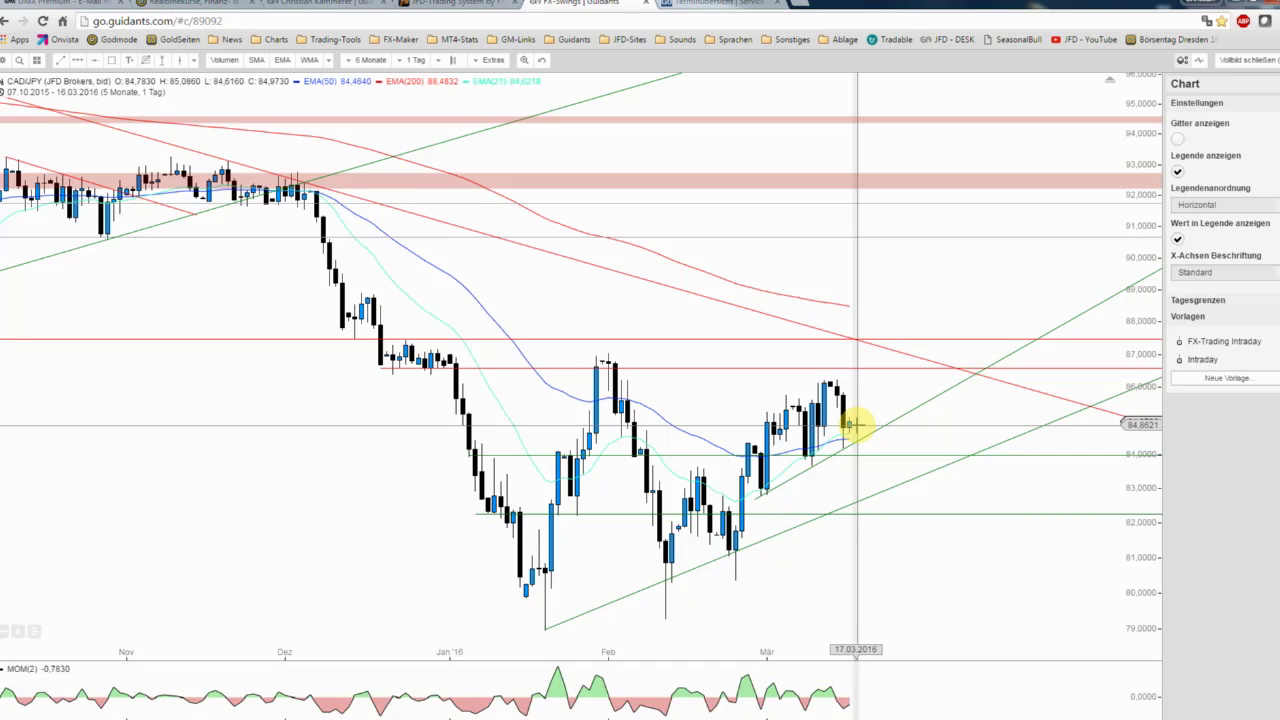
Step: Draw a 'blauer Pfeil' path right of the last candle from about 86 up to 89, back to 87.5
{"action": "left_click", "coordinate": [80, 60]}
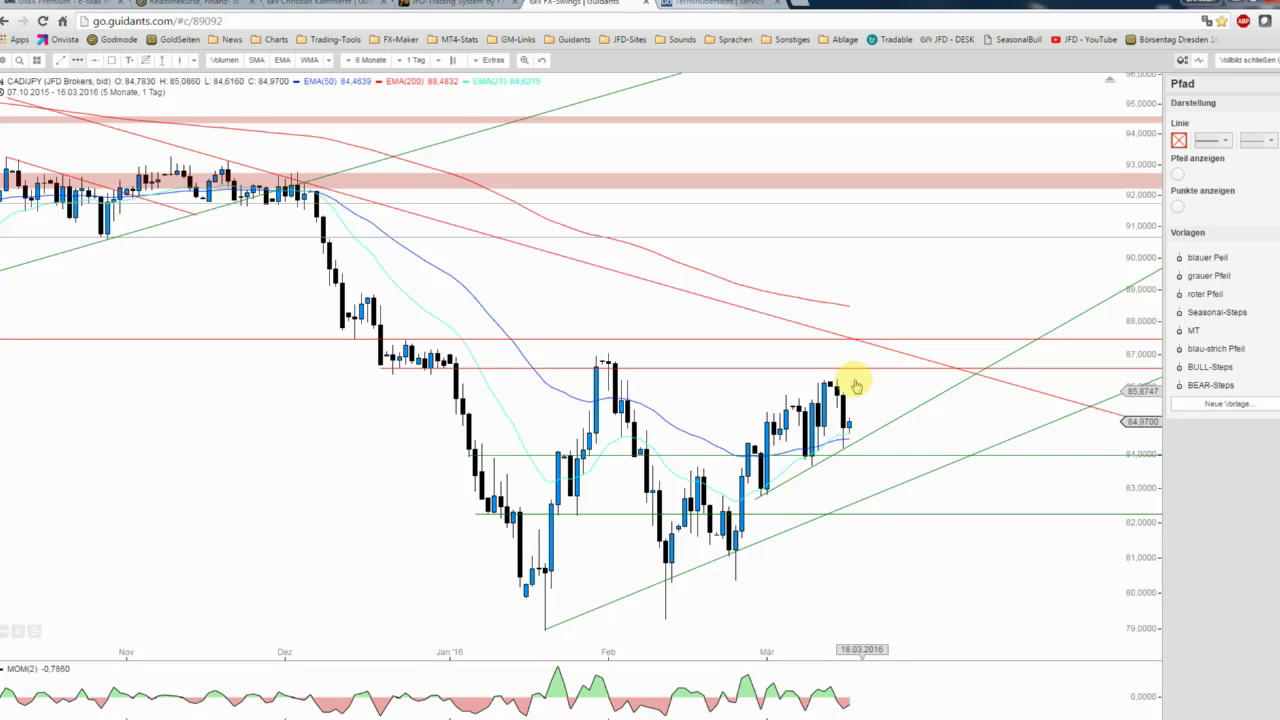
{"action": "left_click", "coordinate": [862, 379]}
{"action": "left_click", "coordinate": [880, 379]}
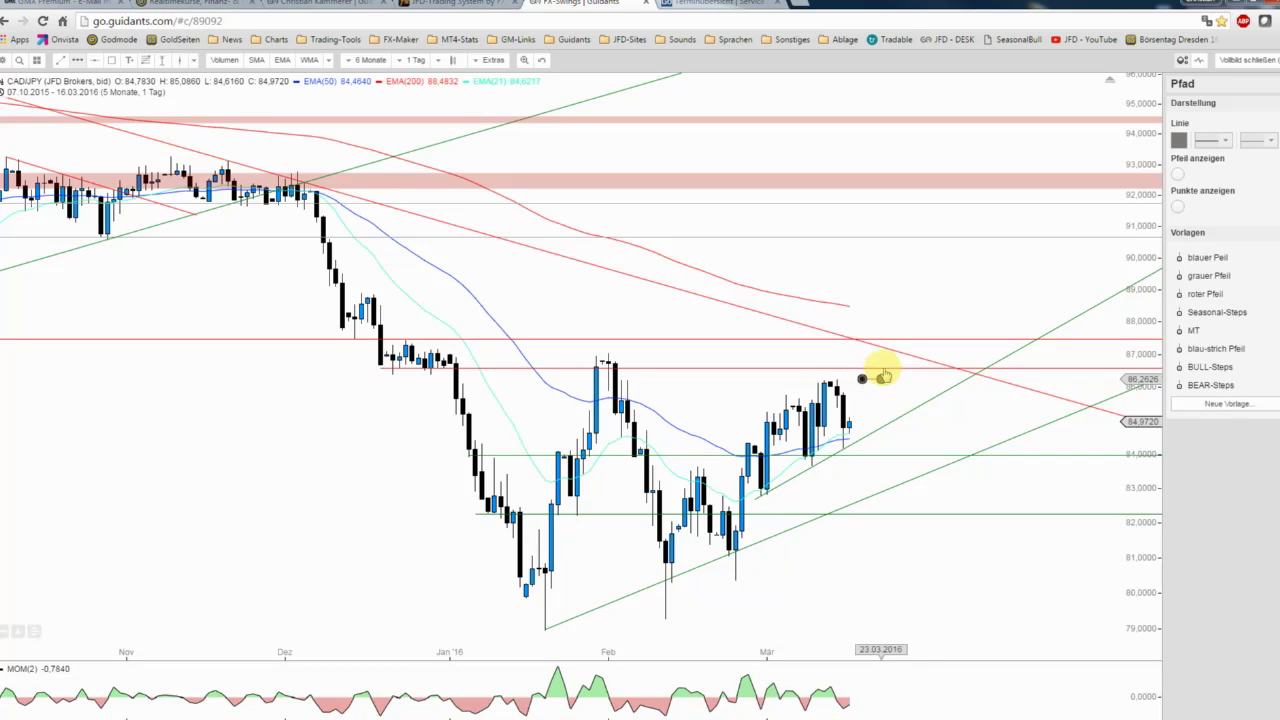
{"action": "left_click", "coordinate": [925, 287]}
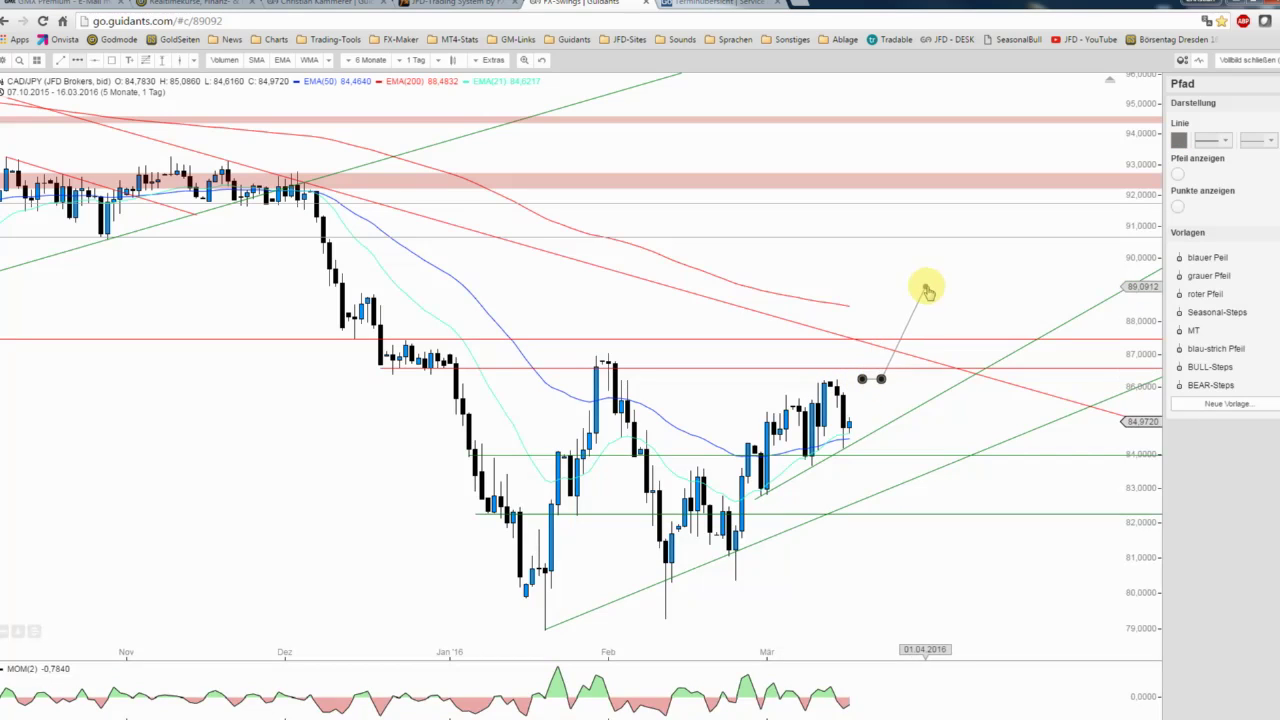
{"action": "left_click", "coordinate": [938, 340]}
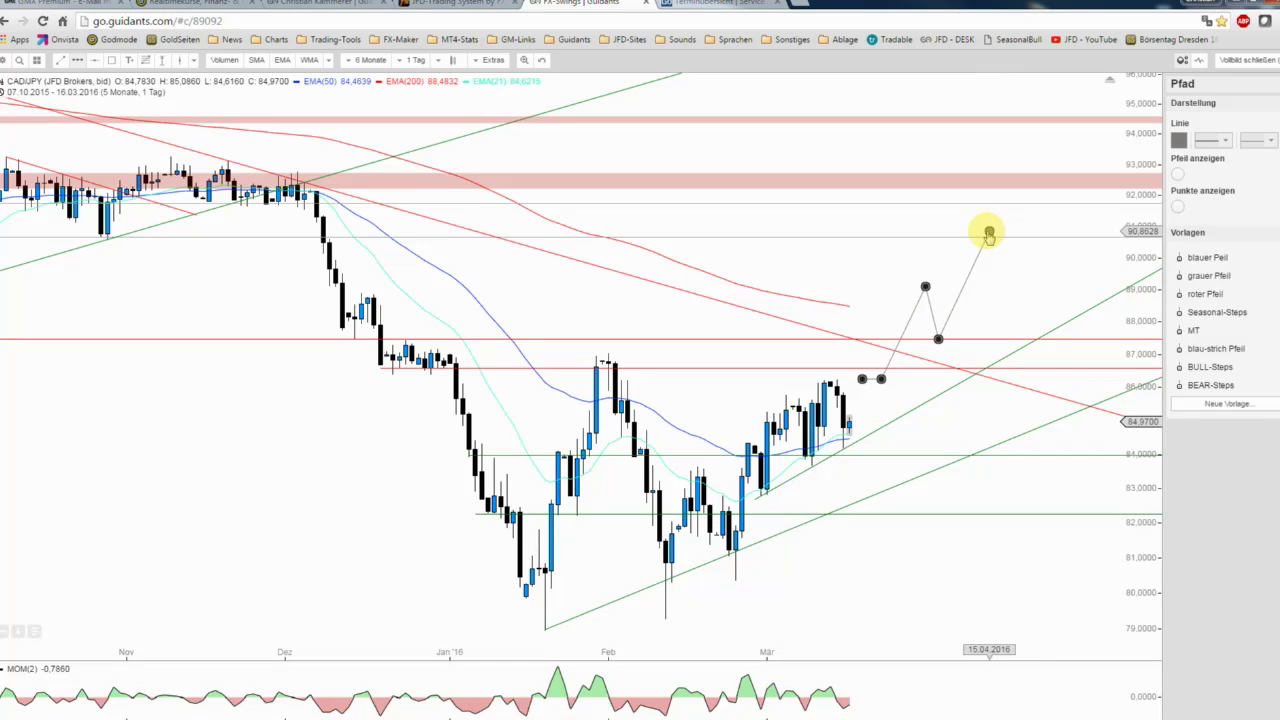
{"action": "left_click", "coordinate": [1207, 257]}
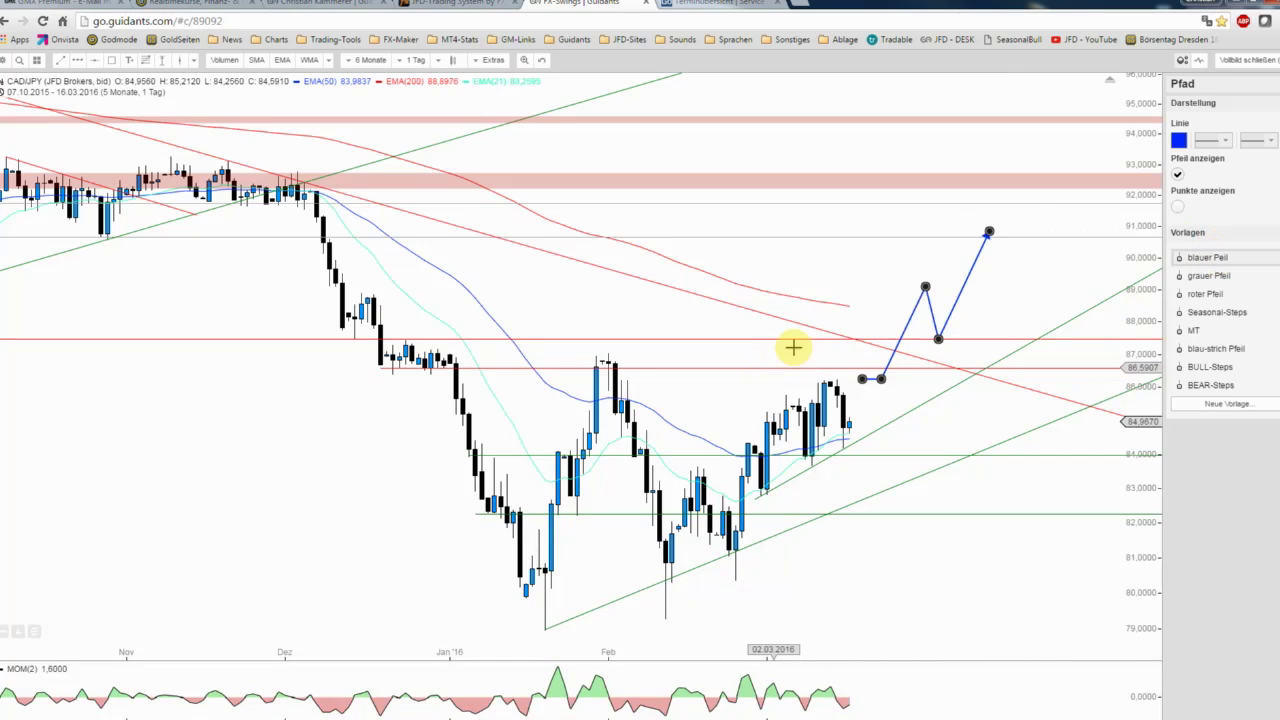
{"action": "left_click", "coordinate": [500, 271]}
{"action": "scroll", "coordinate": [500, 271], "scroll_direction": "down", "scroll_amount": 2}
Step: Draw an ellipse over the breakout crossing near 87 and apply the yellow-black 'geld-schwarz' template
{"action": "scroll", "coordinate": [503, 277], "scroll_direction": "down", "scroll_amount": 2}
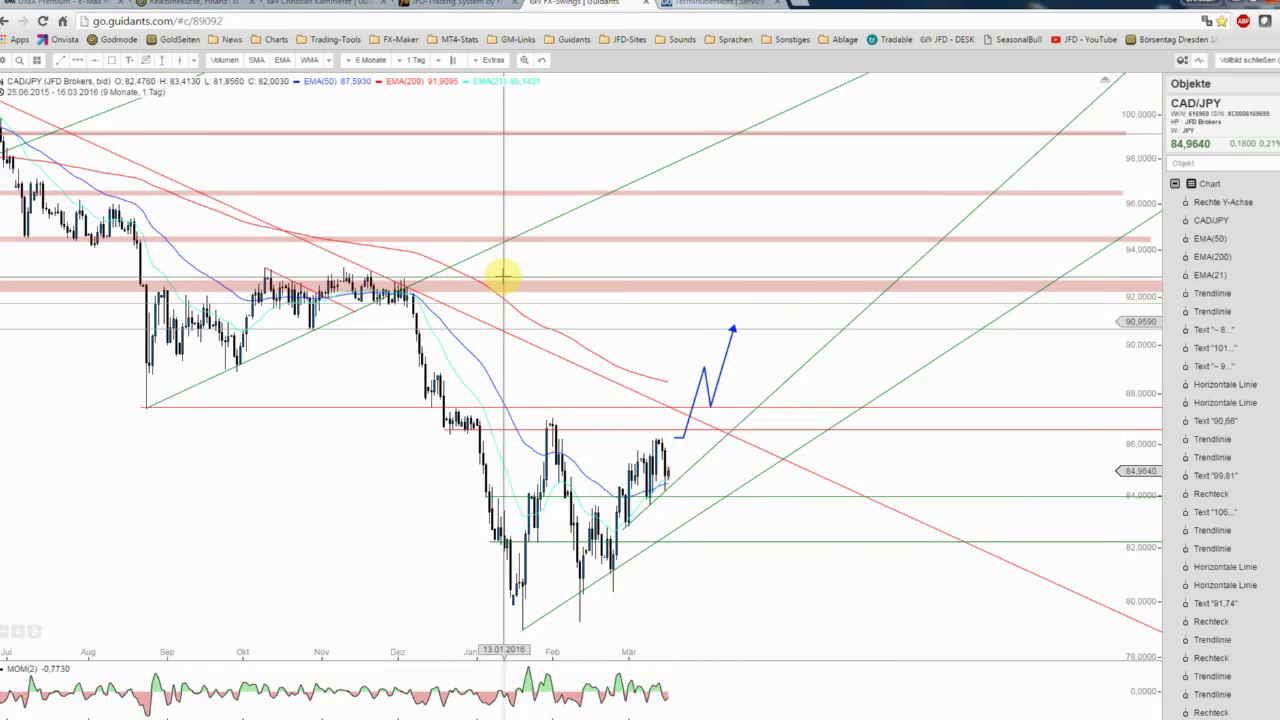
{"action": "scroll", "coordinate": [503, 277], "scroll_direction": "down", "scroll_amount": 2}
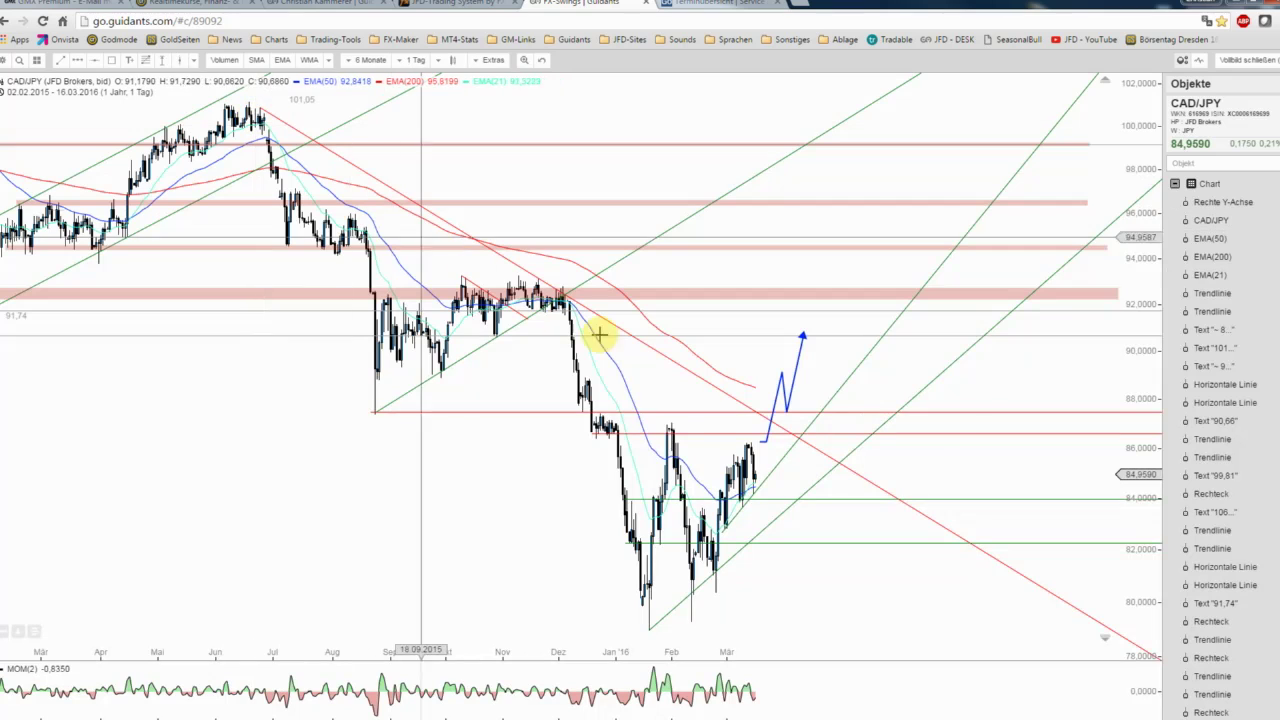
{"action": "scroll", "coordinate": [785, 434], "scroll_direction": "up", "scroll_amount": 3}
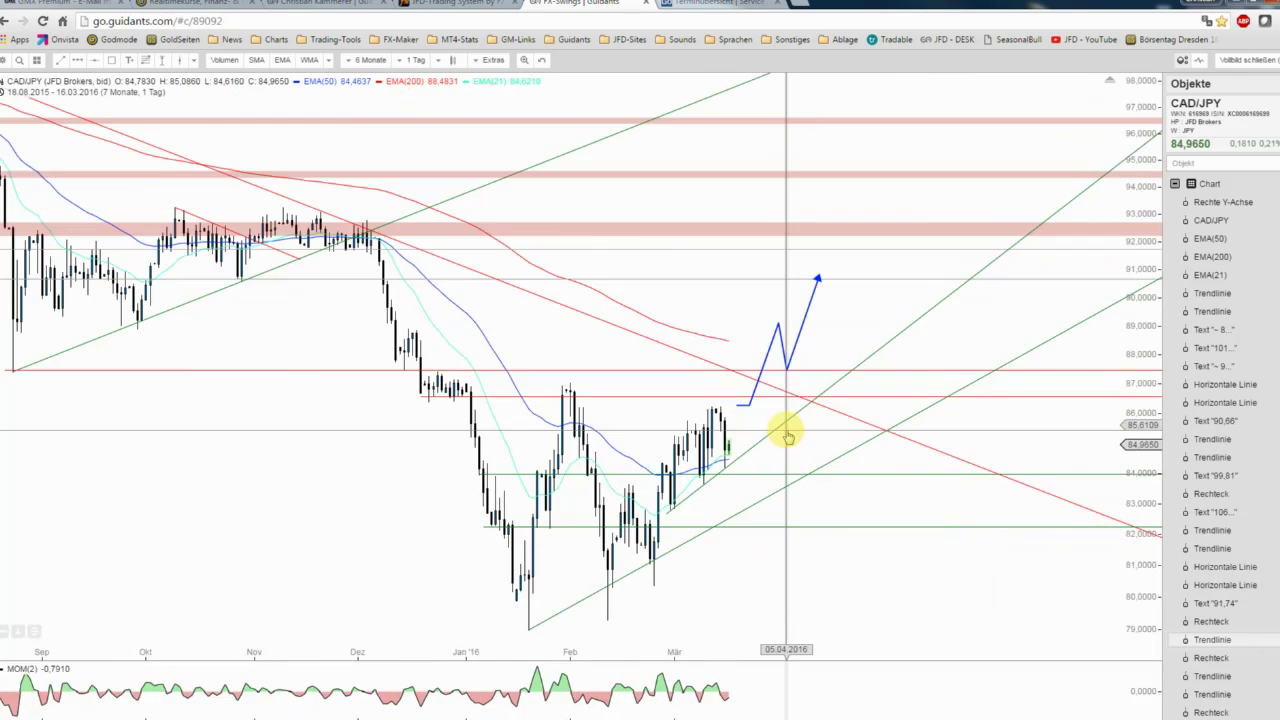
{"action": "scroll", "coordinate": [787, 434], "scroll_direction": "up", "scroll_amount": 3}
{"action": "left_click", "coordinate": [194, 60]}
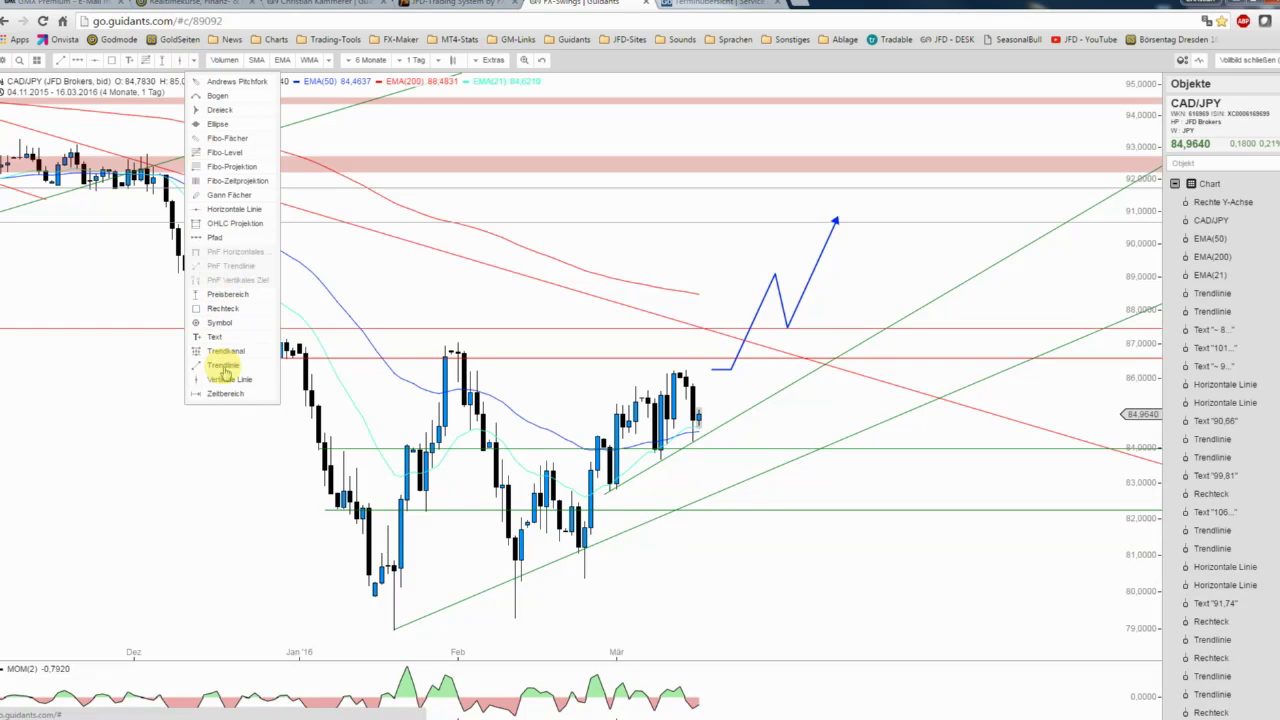
{"action": "left_click", "coordinate": [220, 124]}
{"action": "left_click", "coordinate": [705, 330]}
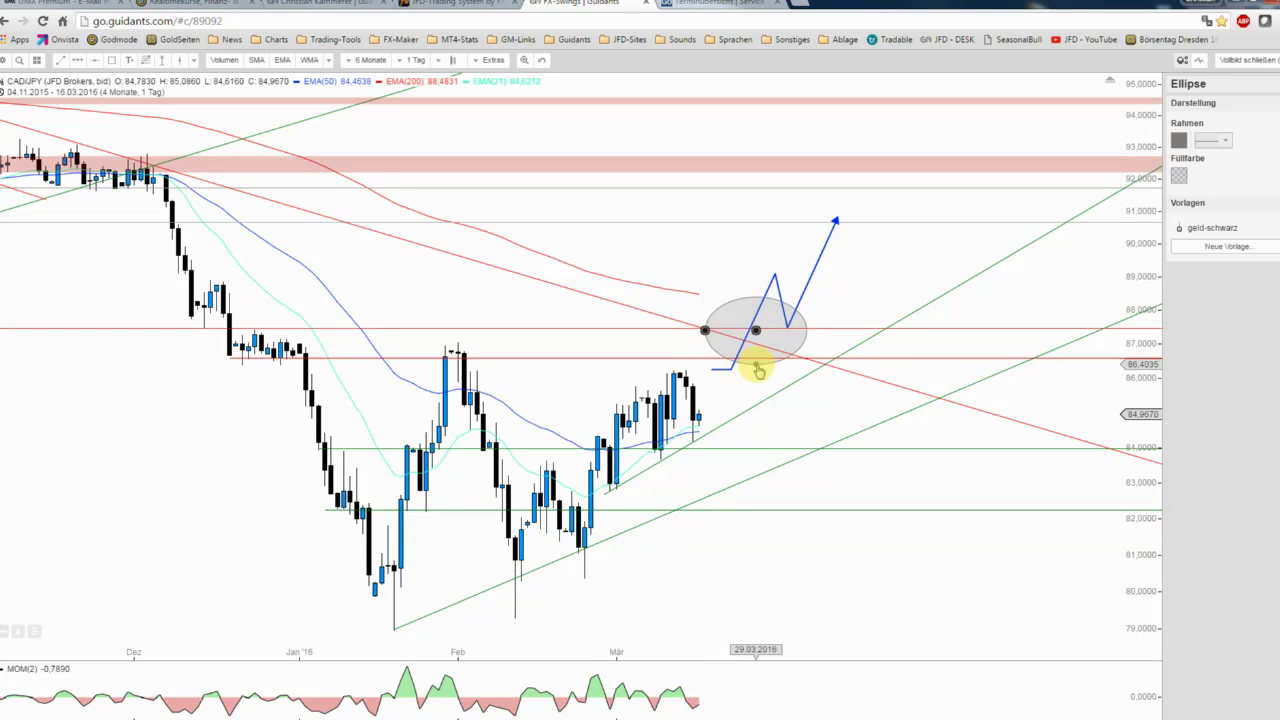
{"action": "left_click_drag", "start_coordinate": [751, 330], "coordinate": [745, 347]}
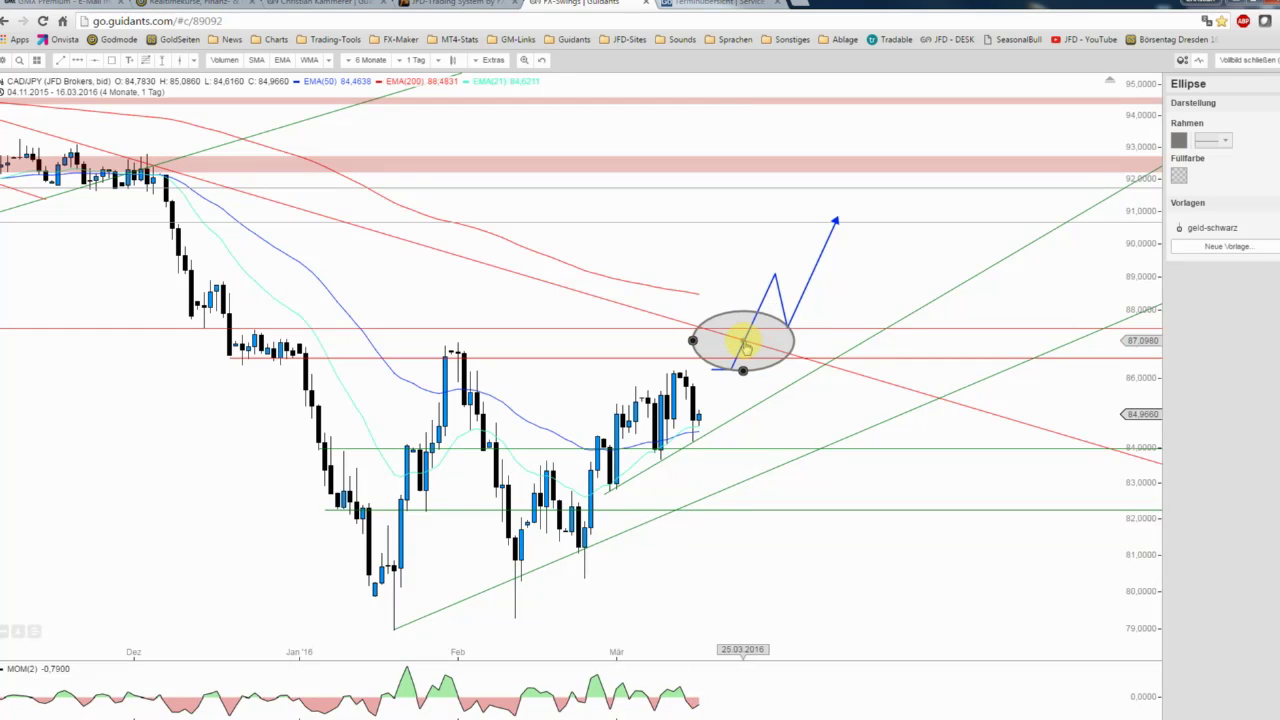
{"action": "left_click", "coordinate": [1205, 228]}
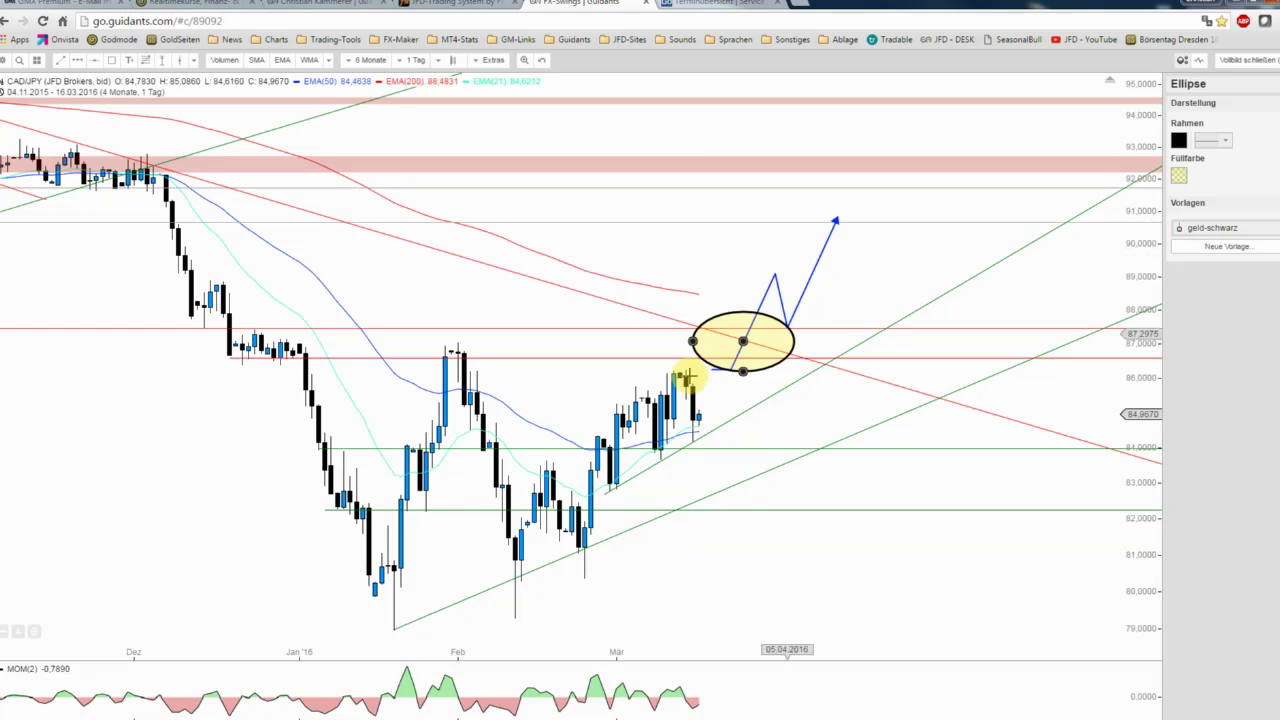
{"action": "left_click", "coordinate": [745, 281]}
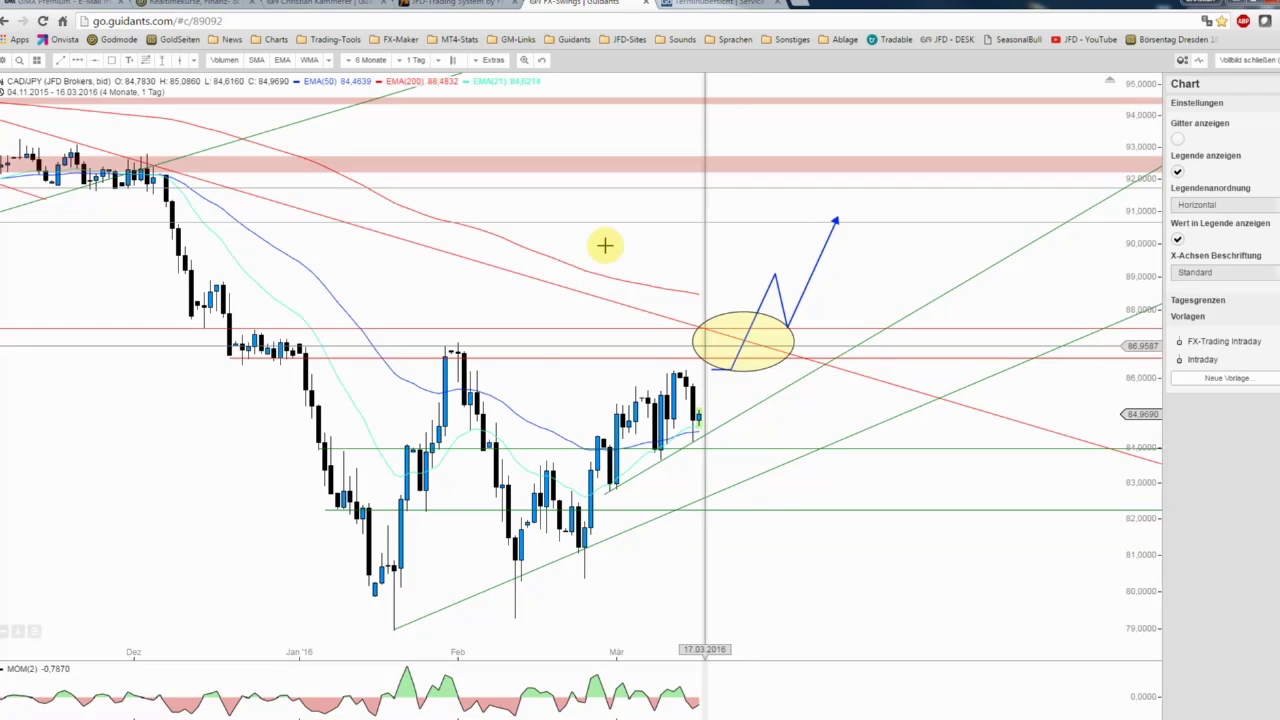
Step: Add a vertical date line, clone it and move the clone to 05.04.2016
{"action": "left_click", "coordinate": [183, 63]}
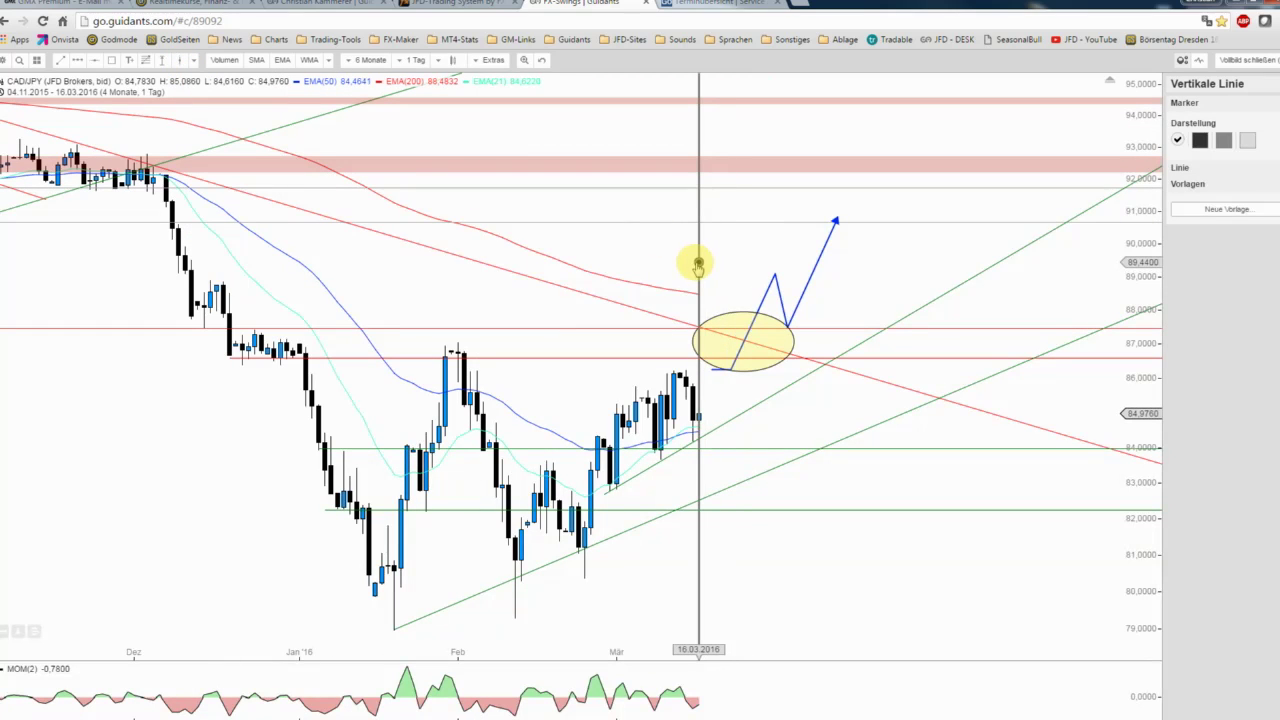
{"action": "right_click", "coordinate": [698, 265]}
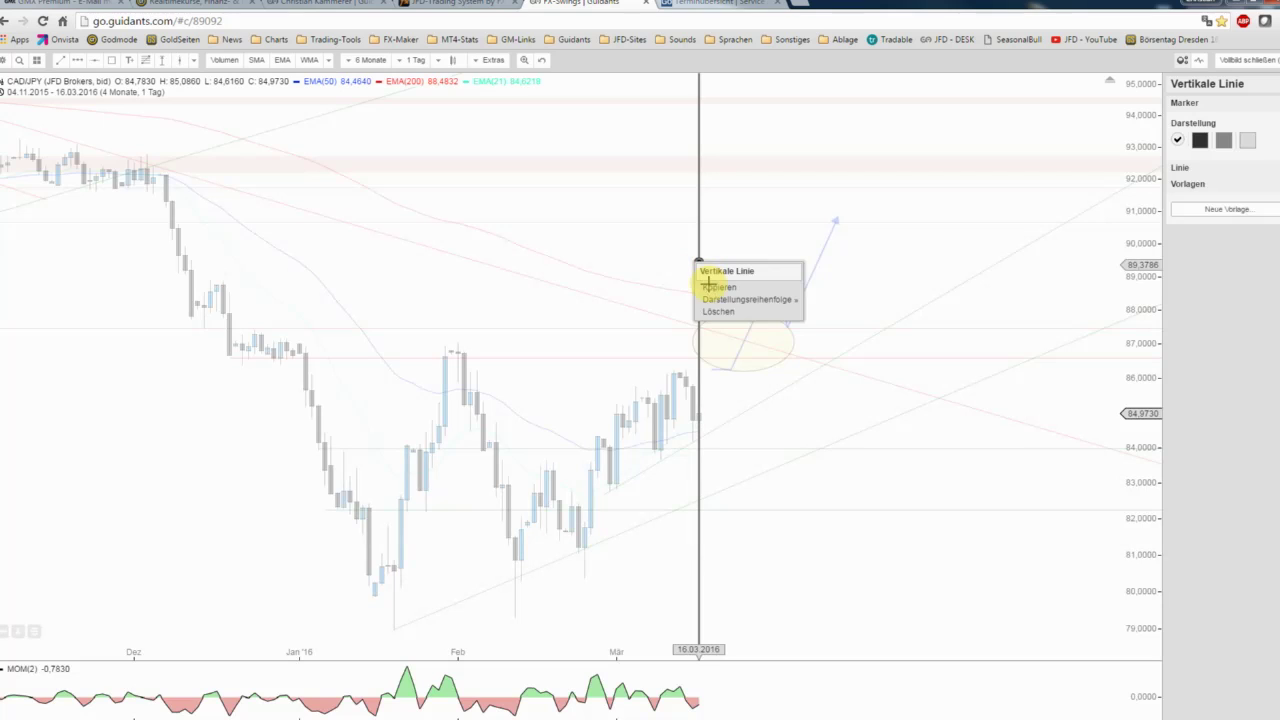
{"action": "left_click", "coordinate": [716, 286]}
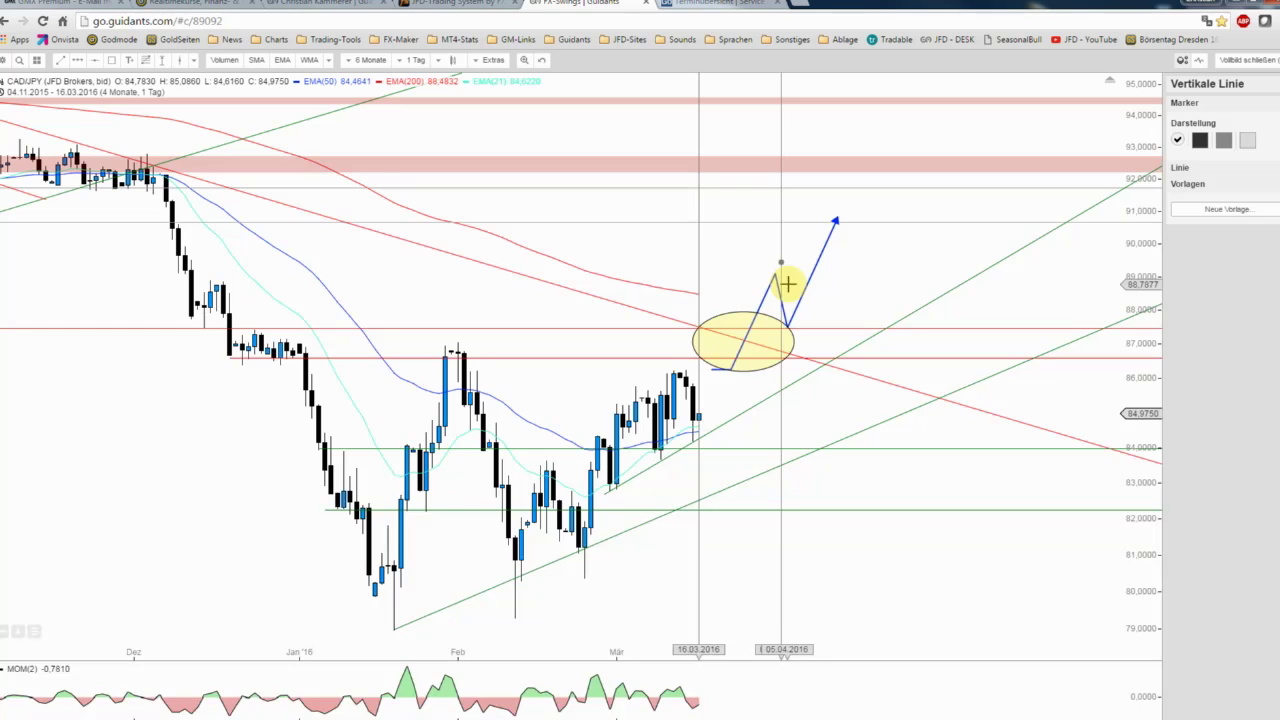
{"action": "left_click", "coordinate": [779, 417]}
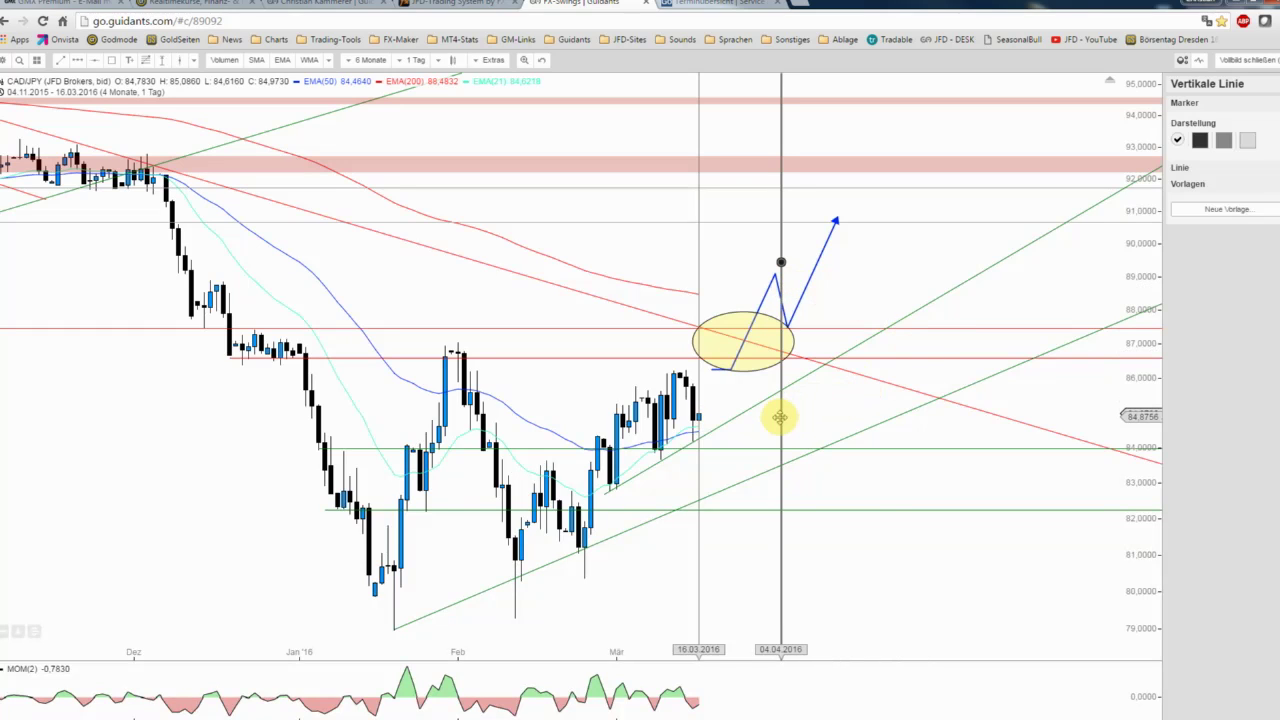
{"action": "left_click_drag", "start_coordinate": [782, 417], "coordinate": [786, 414]}
{"action": "left_click", "coordinate": [830, 300]}
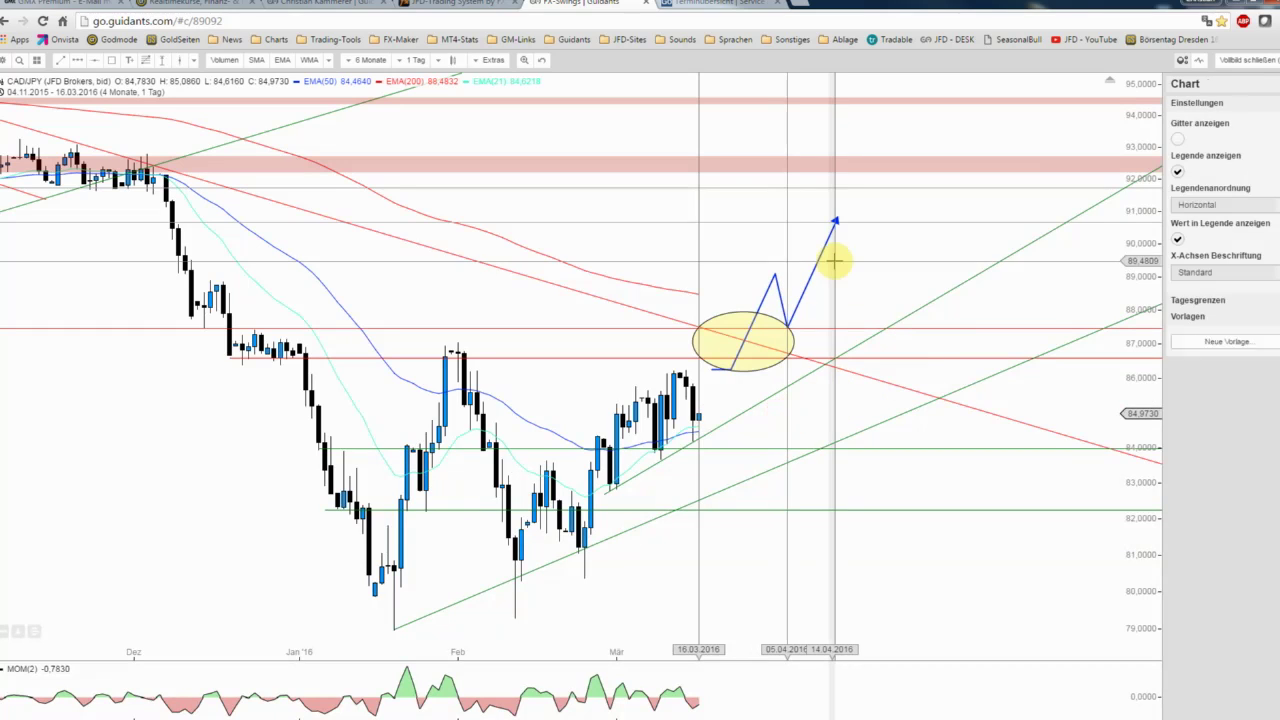
Step: Reshape the blue path to peak near 89.5 and remove its last two points
{"action": "left_click", "coordinate": [813, 279]}
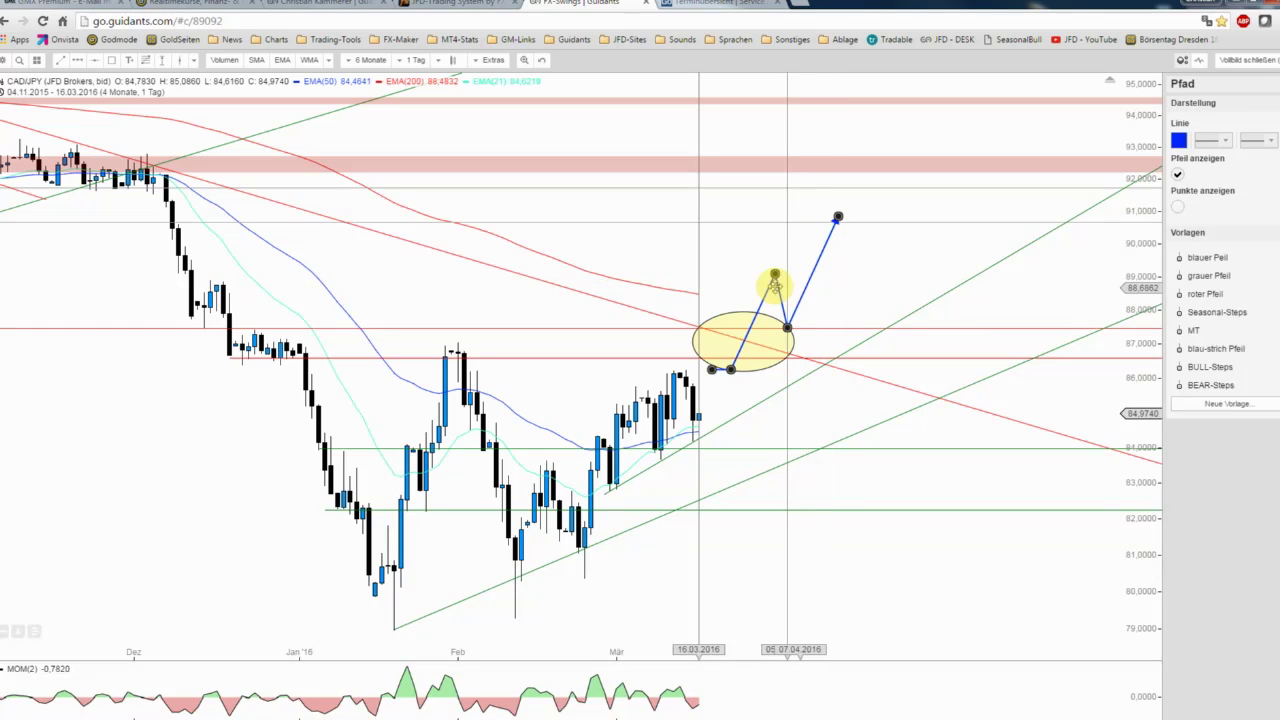
{"action": "left_click_drag", "start_coordinate": [775, 276], "coordinate": [787, 262]}
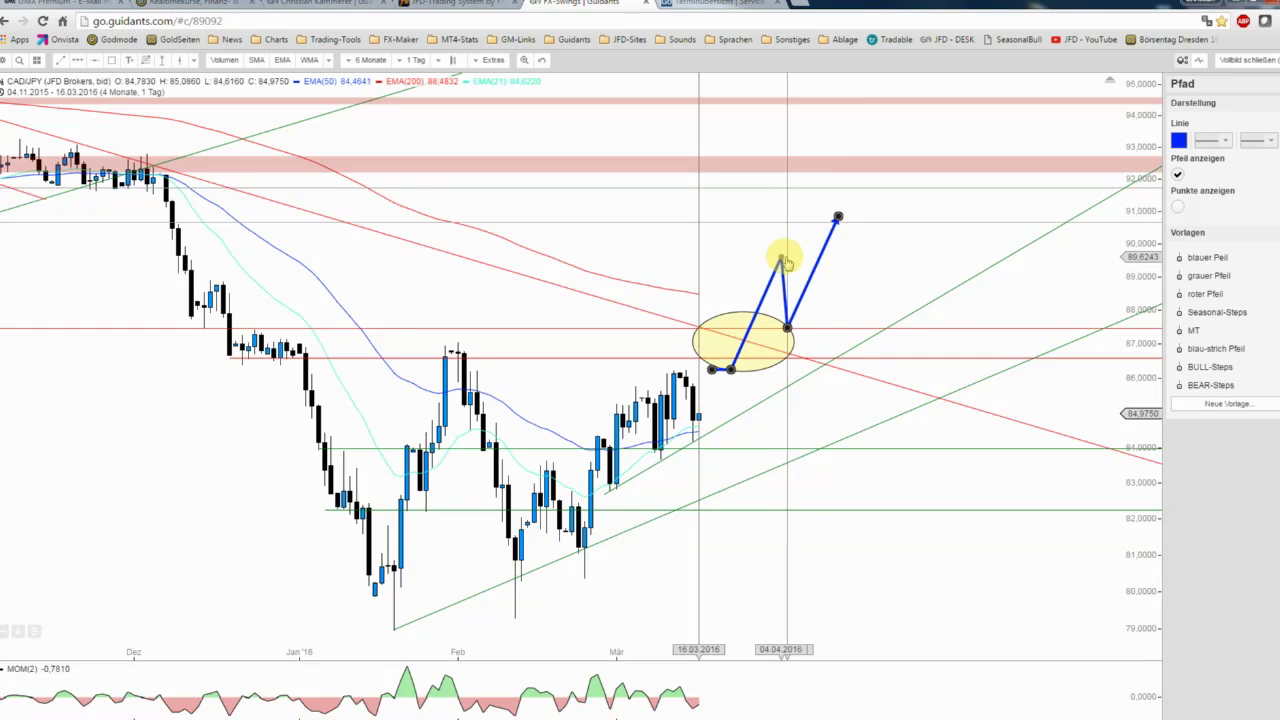
{"action": "left_click_drag", "start_coordinate": [787, 327], "coordinate": [802, 301]}
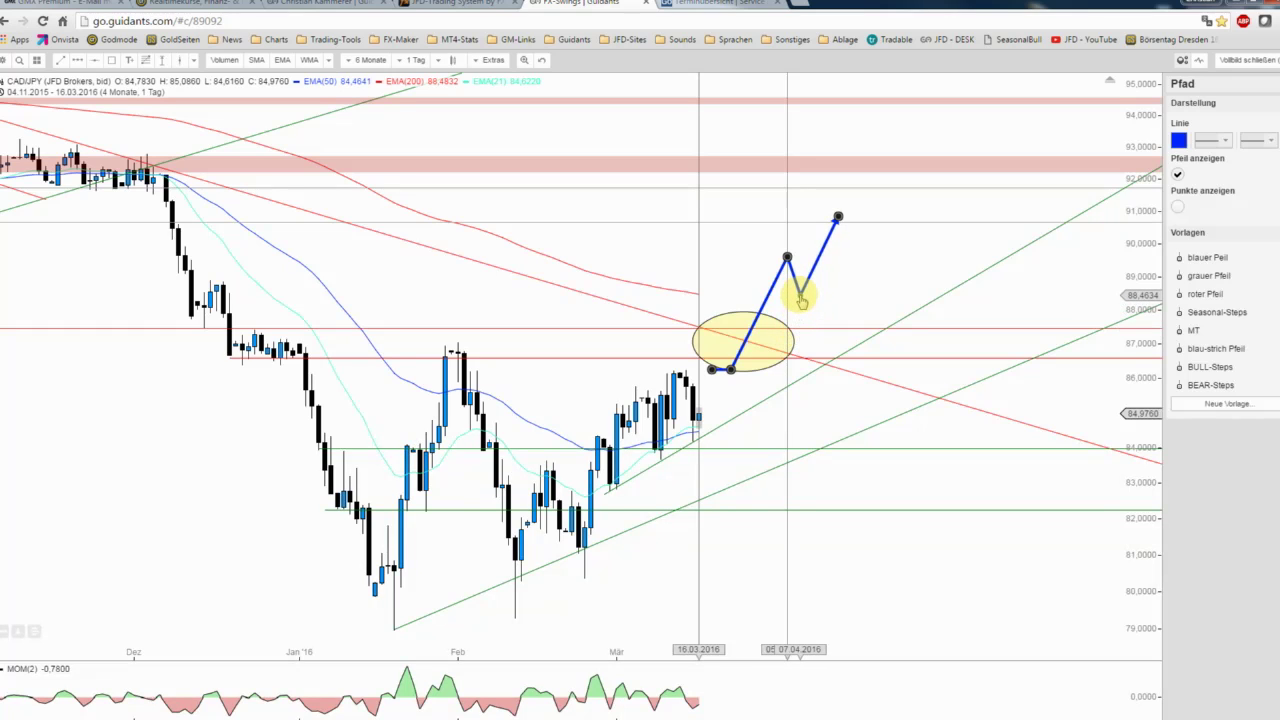
{"action": "right_click", "coordinate": [834, 220]}
{"action": "left_click", "coordinate": [823, 245]}
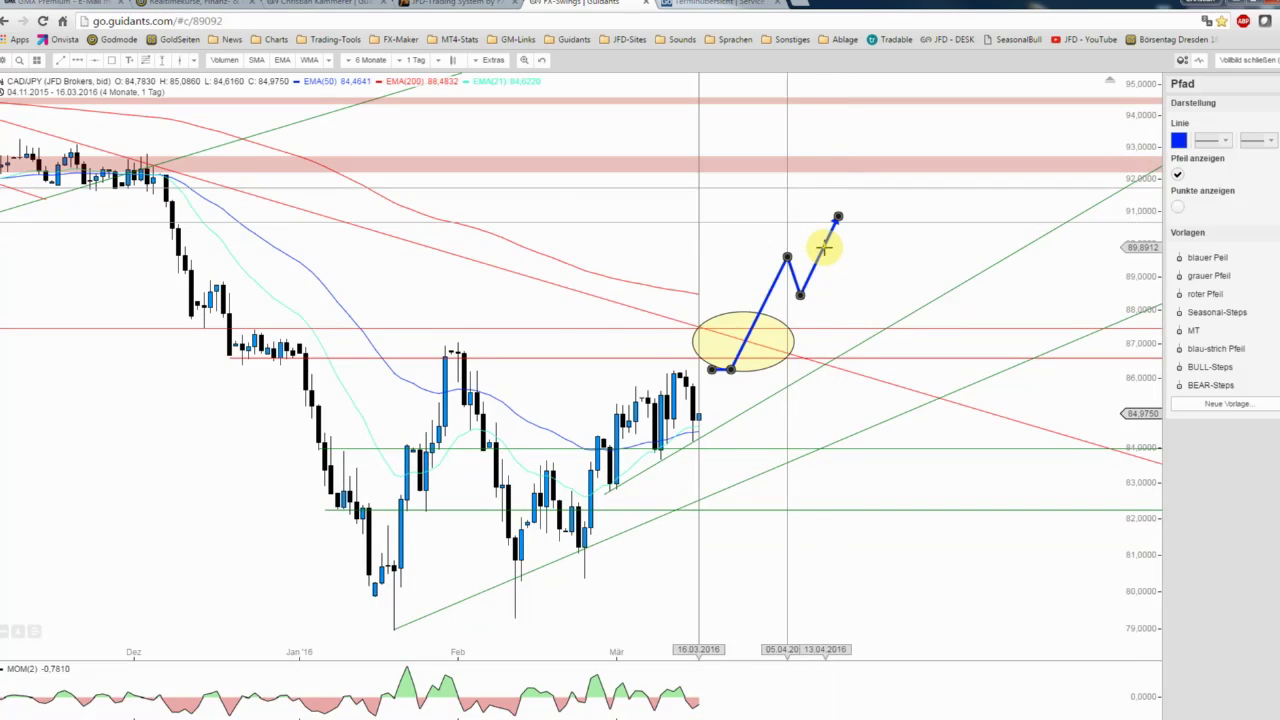
{"action": "right_click", "coordinate": [823, 246]}
{"action": "left_click", "coordinate": [834, 284]}
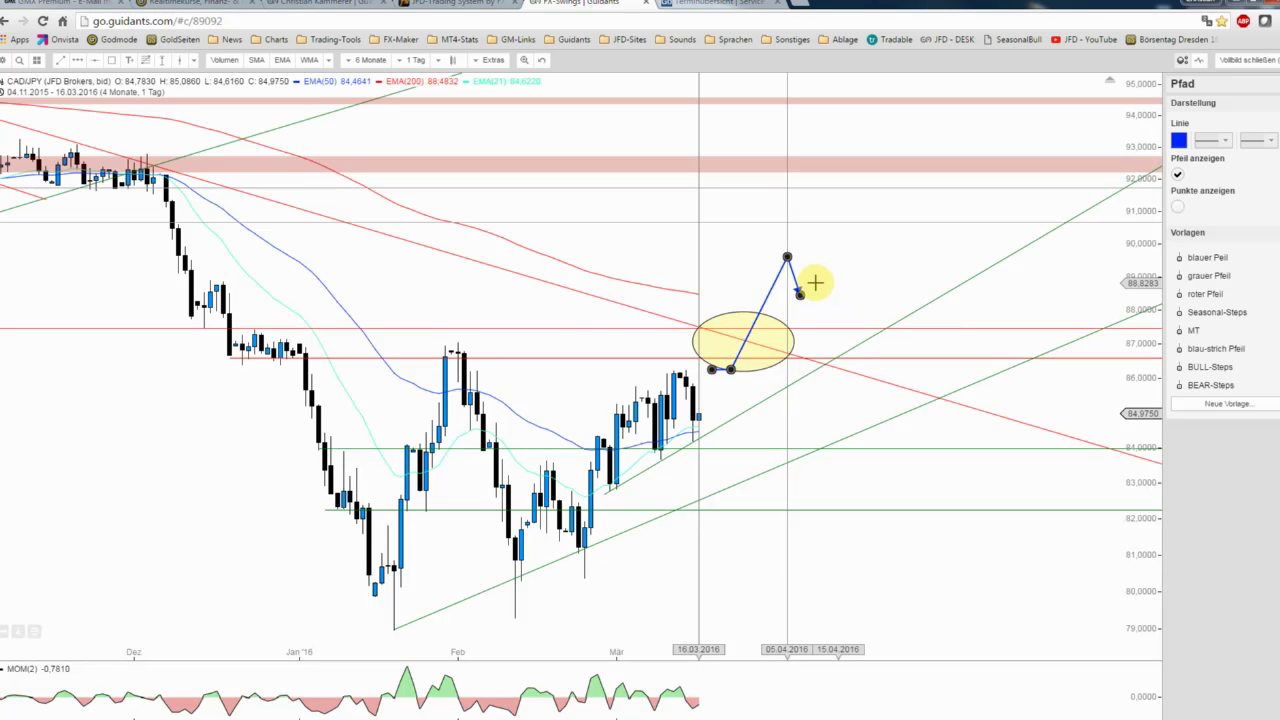
{"action": "right_click", "coordinate": [802, 297]}
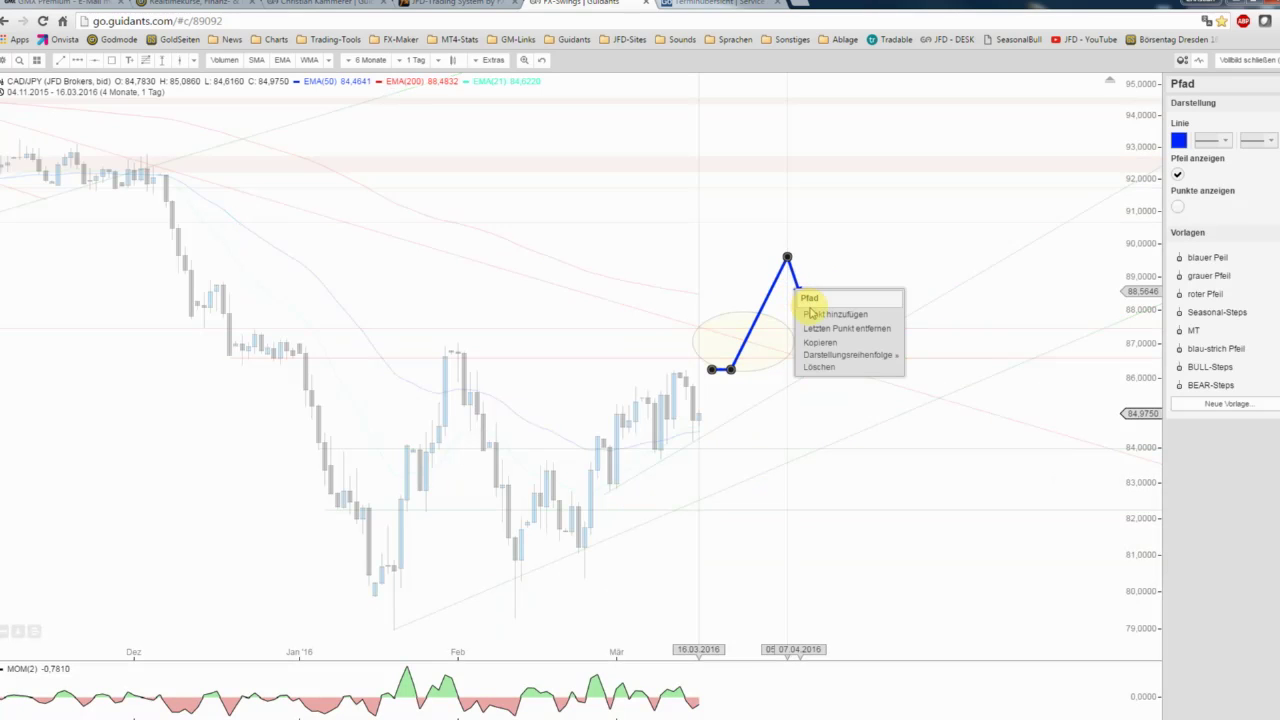
{"action": "left_click", "coordinate": [814, 330]}
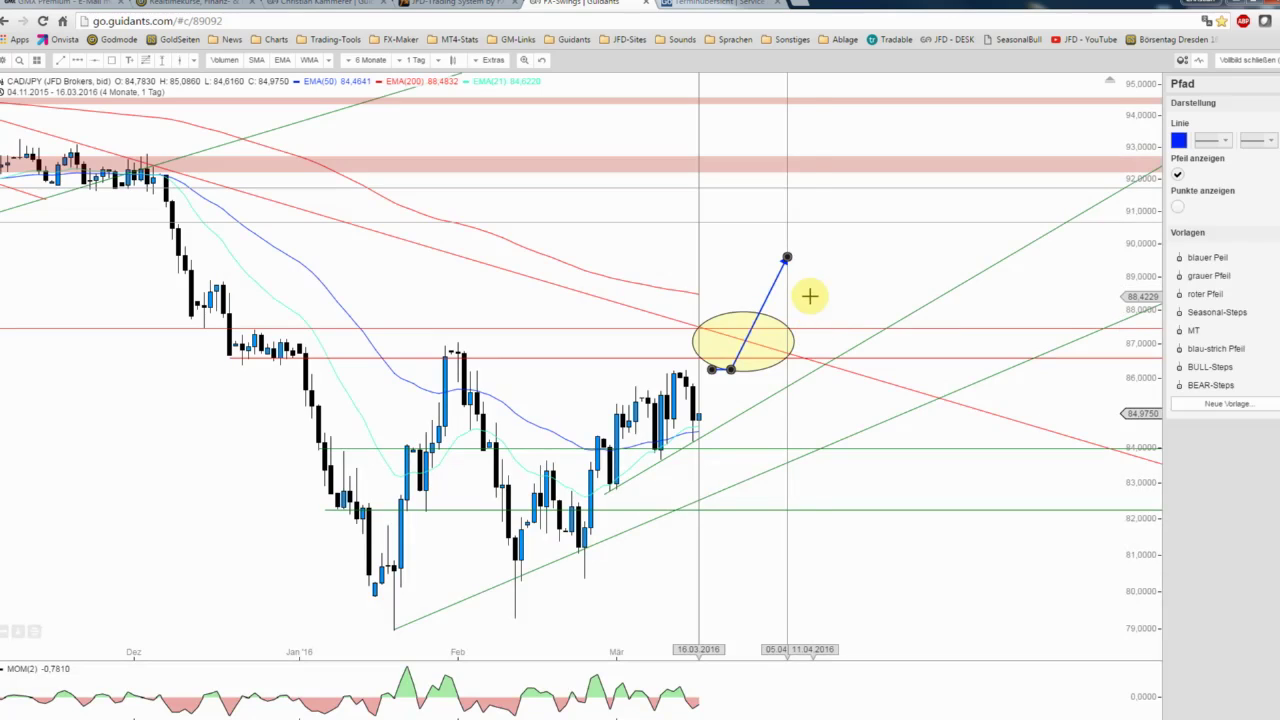
{"action": "left_click", "coordinate": [814, 294]}
Step: Draw a 'blau-strich Pfeil' dashed path from the arrow tip, dipping near 87.5 and rising toward 92
{"action": "left_click", "coordinate": [93, 63]}
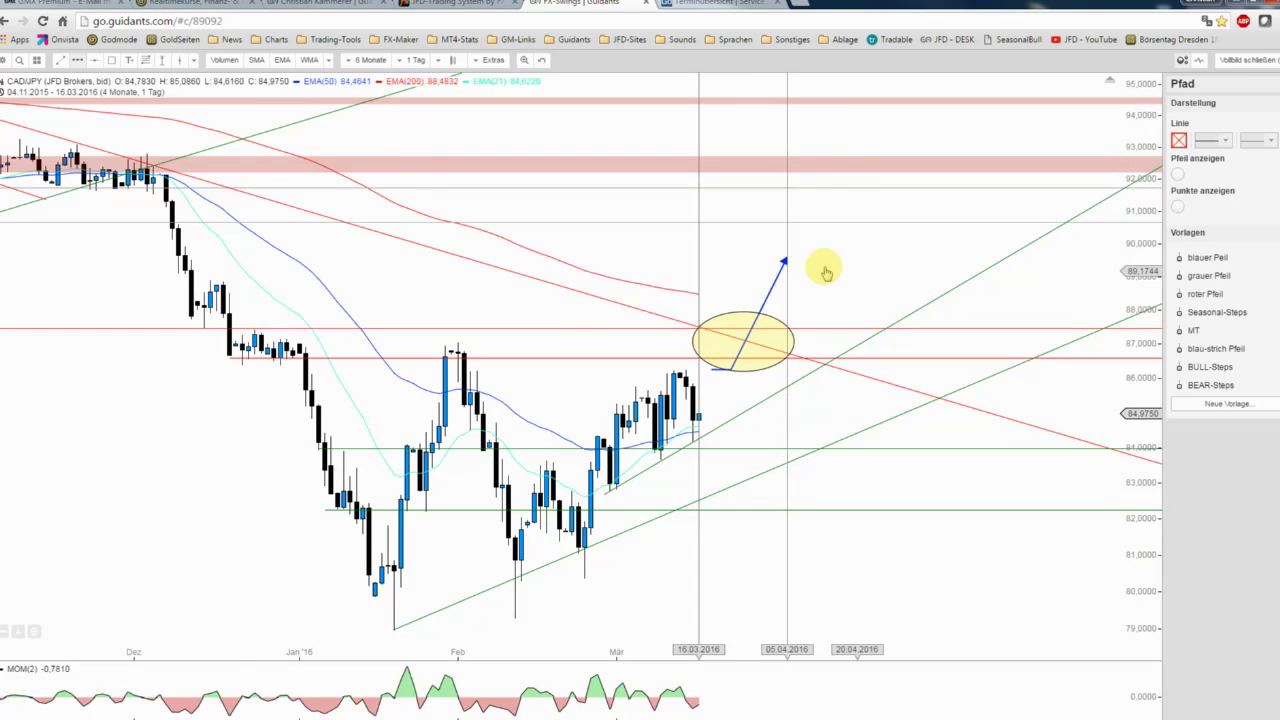
{"action": "left_click", "coordinate": [786, 264]}
{"action": "left_click", "coordinate": [813, 327]}
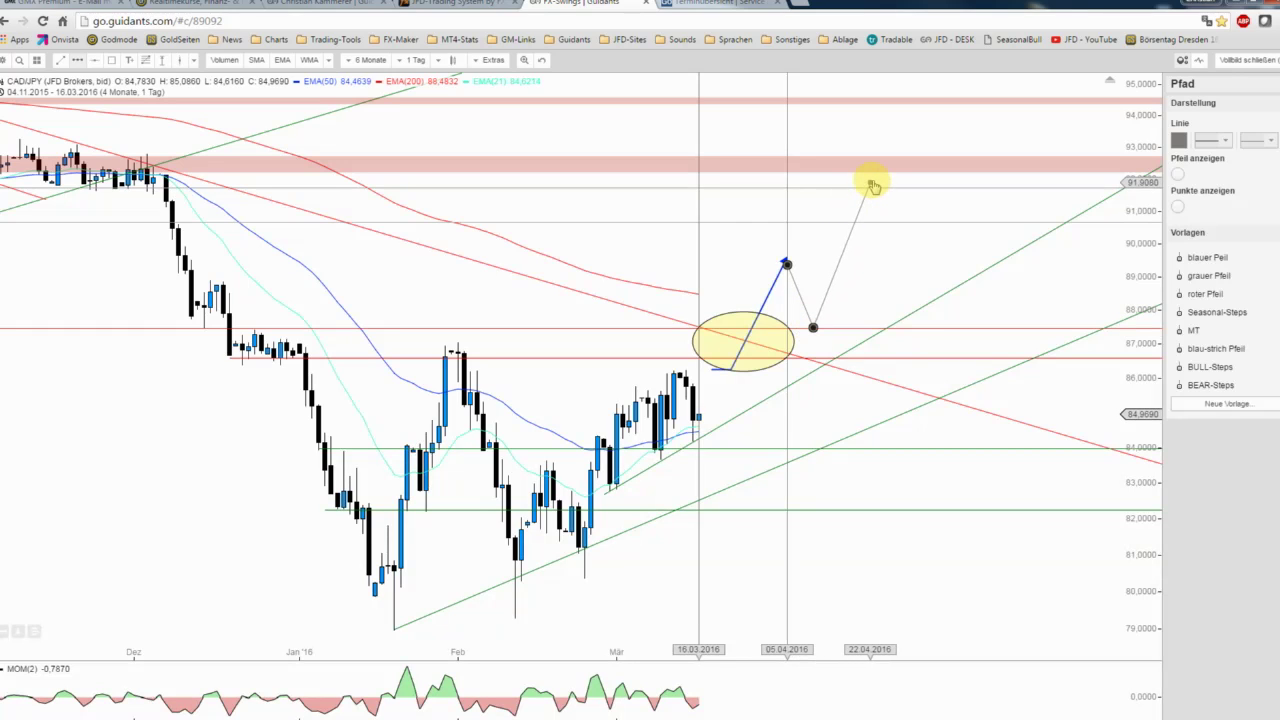
{"action": "double_click", "coordinate": [870, 181]}
{"action": "left_click", "coordinate": [1215, 348]}
{"action": "left_click_drag", "start_coordinate": [869, 178], "coordinate": [880, 186]}
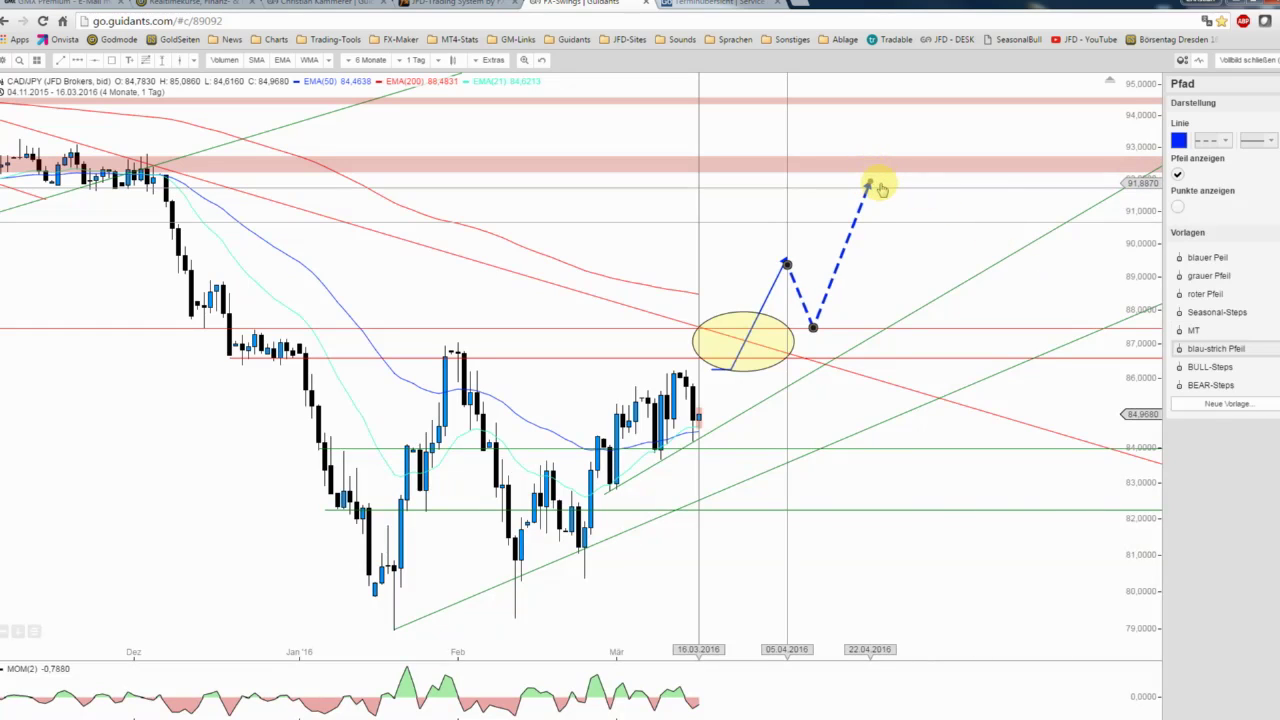
Step: Deselect the dashed arrow, then select and deselect the horizontal line near 91.7
{"action": "left_click", "coordinate": [805, 256]}
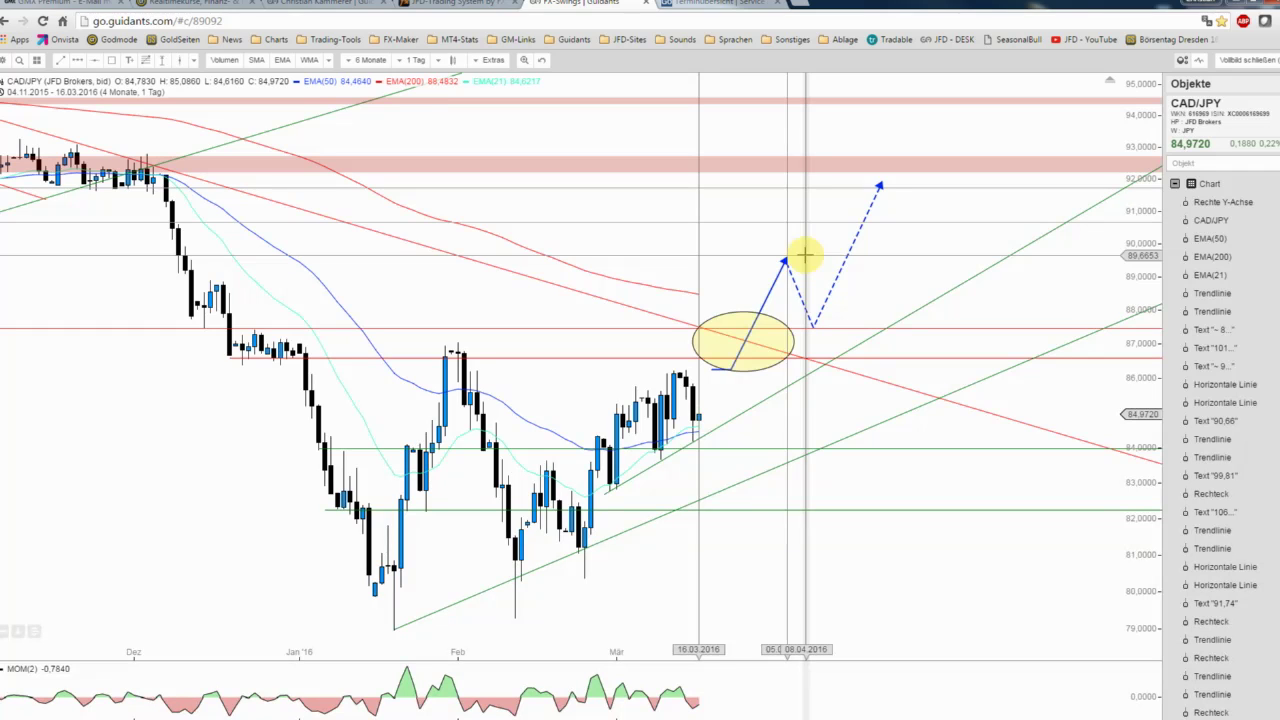
{"action": "left_click", "coordinate": [63, 188]}
{"action": "left_click", "coordinate": [719, 402]}
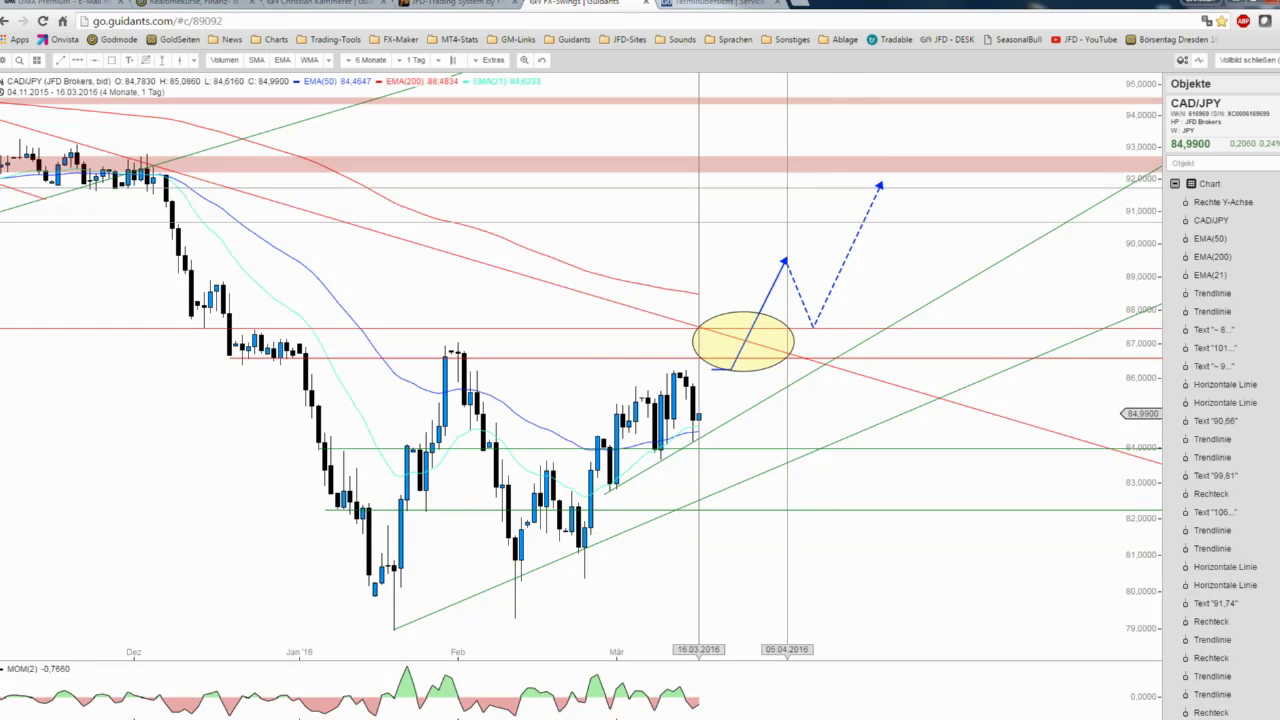
Step: Bring the CADJPY report forward, scroll its trade table and highlight the 76.19 % profitability
{"action": "key", "text": "alt+Tab"}
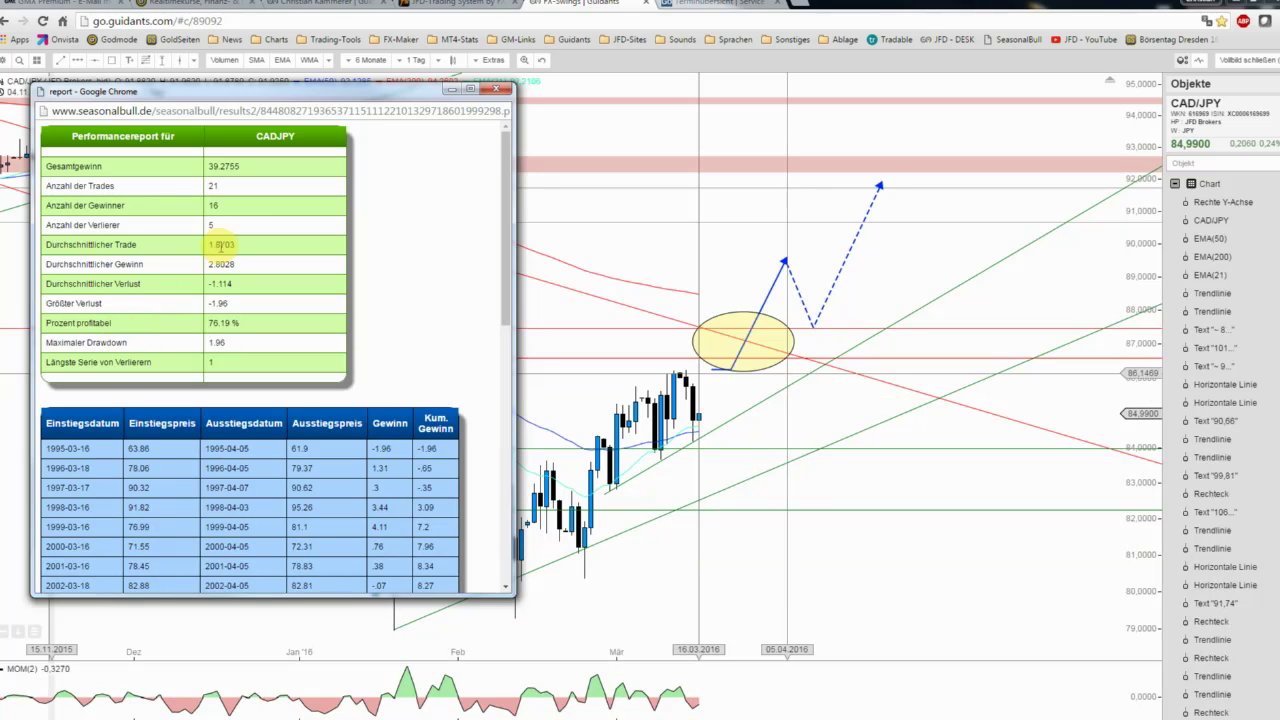
{"action": "mouse_move", "coordinate": [506, 178]}
{"action": "left_mouse_down"}
{"action": "mouse_move", "coordinate": [490, 407]}
{"action": "mouse_move", "coordinate": [497, 291]}
{"action": "left_mouse_up"}
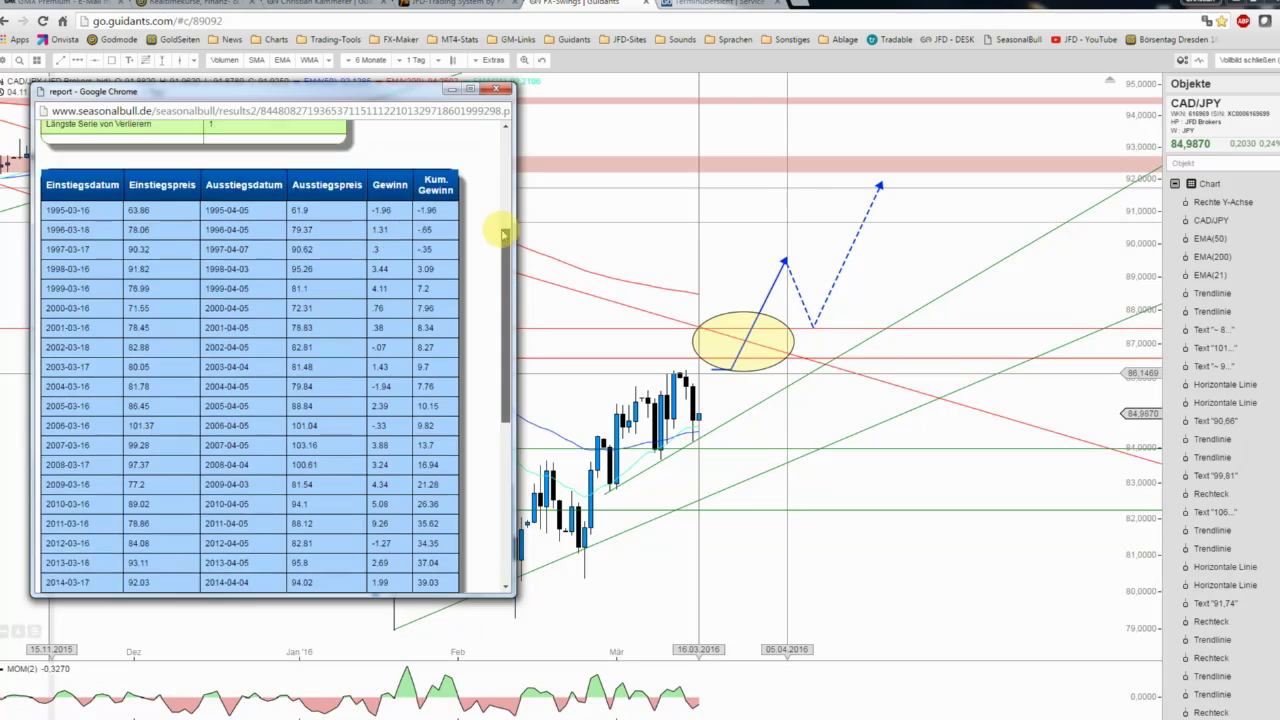
{"action": "left_click_drag", "start_coordinate": [503, 291], "coordinate": [500, 143]}
{"action": "left_click_drag", "start_coordinate": [252, 325], "coordinate": [219, 320]}
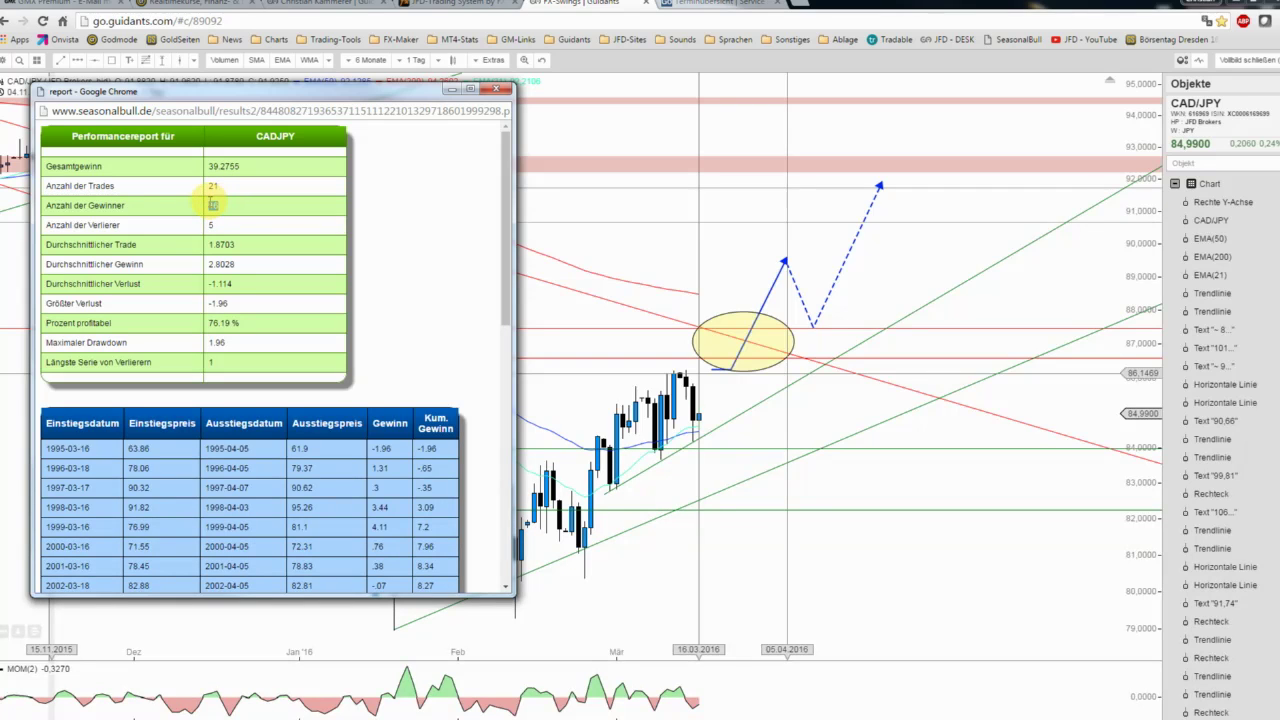
{"action": "left_click", "coordinate": [224, 219]}
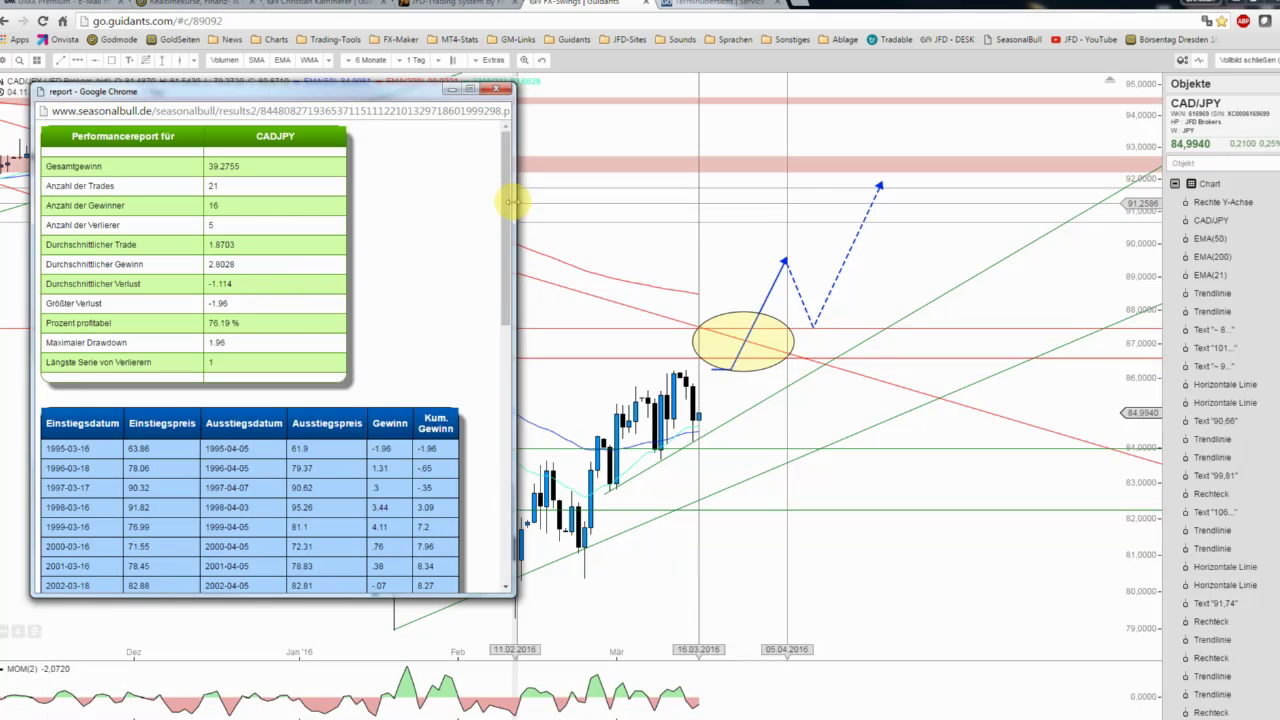
Step: Ready the Pfad tool on the chart, then highlight the 2.8028 average win and -1.96 largest loss
{"action": "left_click", "coordinate": [618, 263]}
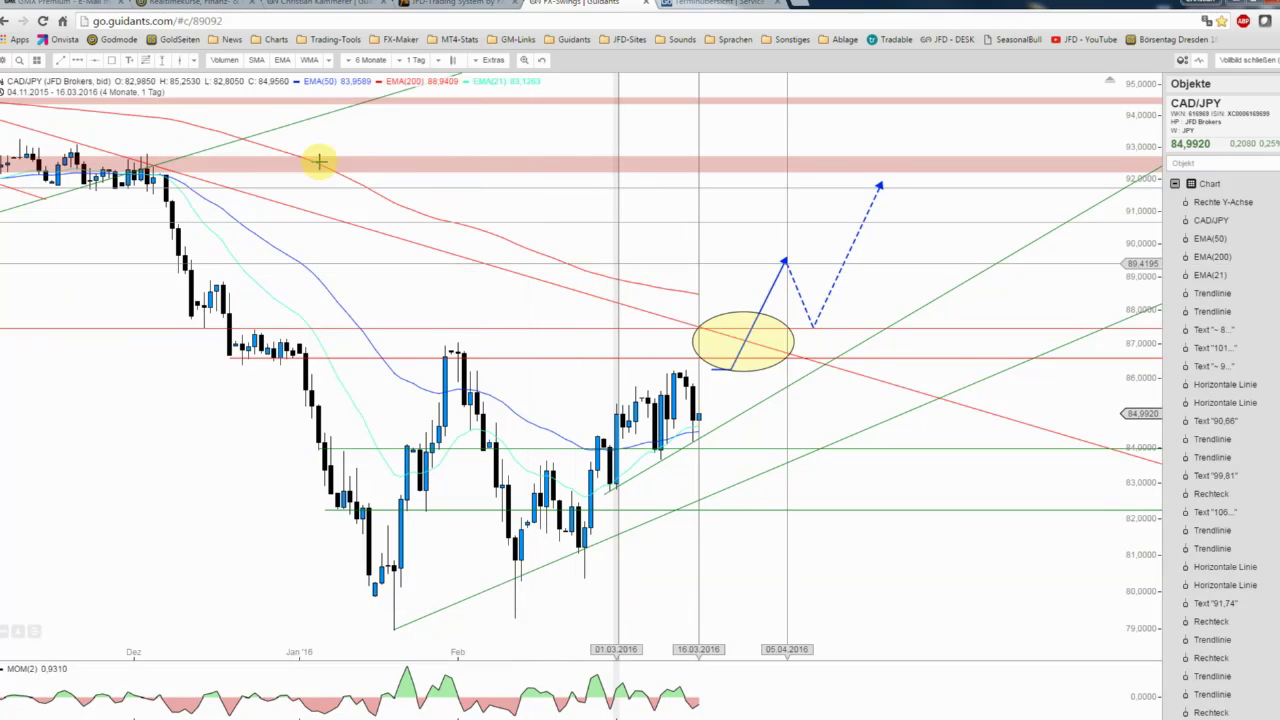
{"action": "left_click", "coordinate": [80, 62]}
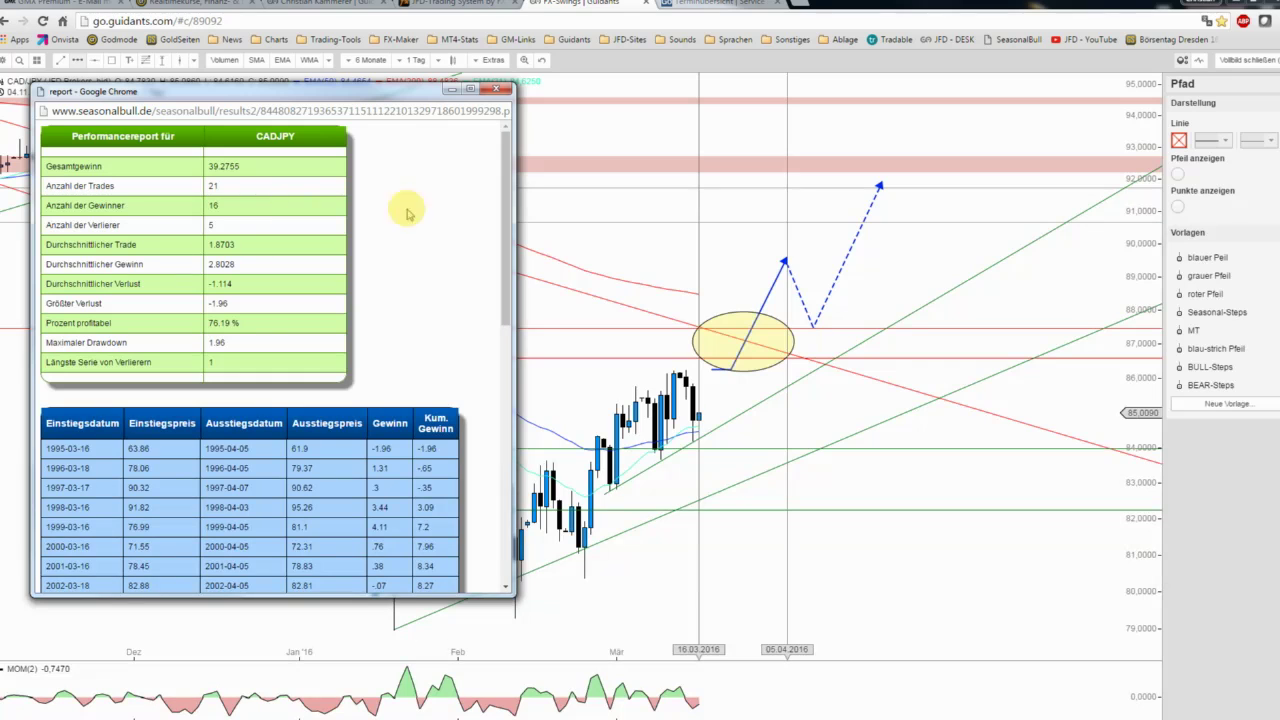
{"action": "scroll", "coordinate": [500, 175], "scroll_direction": "down", "scroll_amount": 1}
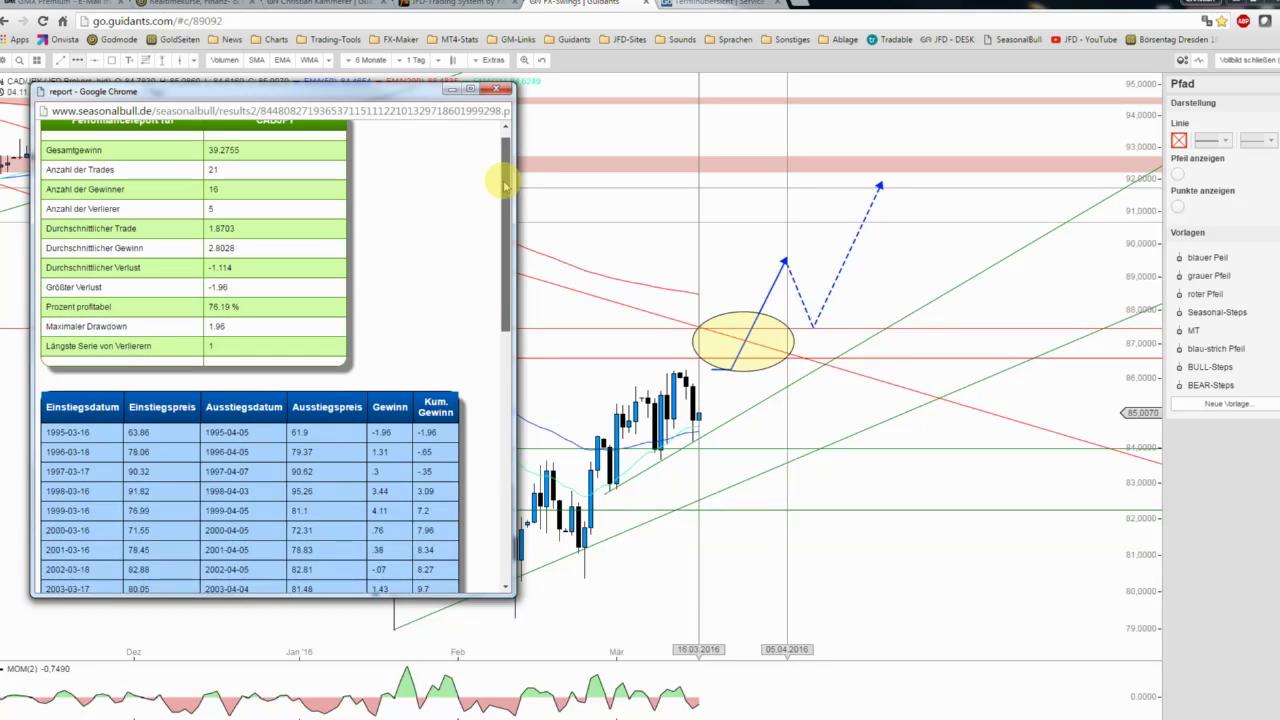
{"action": "left_click_drag", "start_coordinate": [238, 242], "coordinate": [209, 236]}
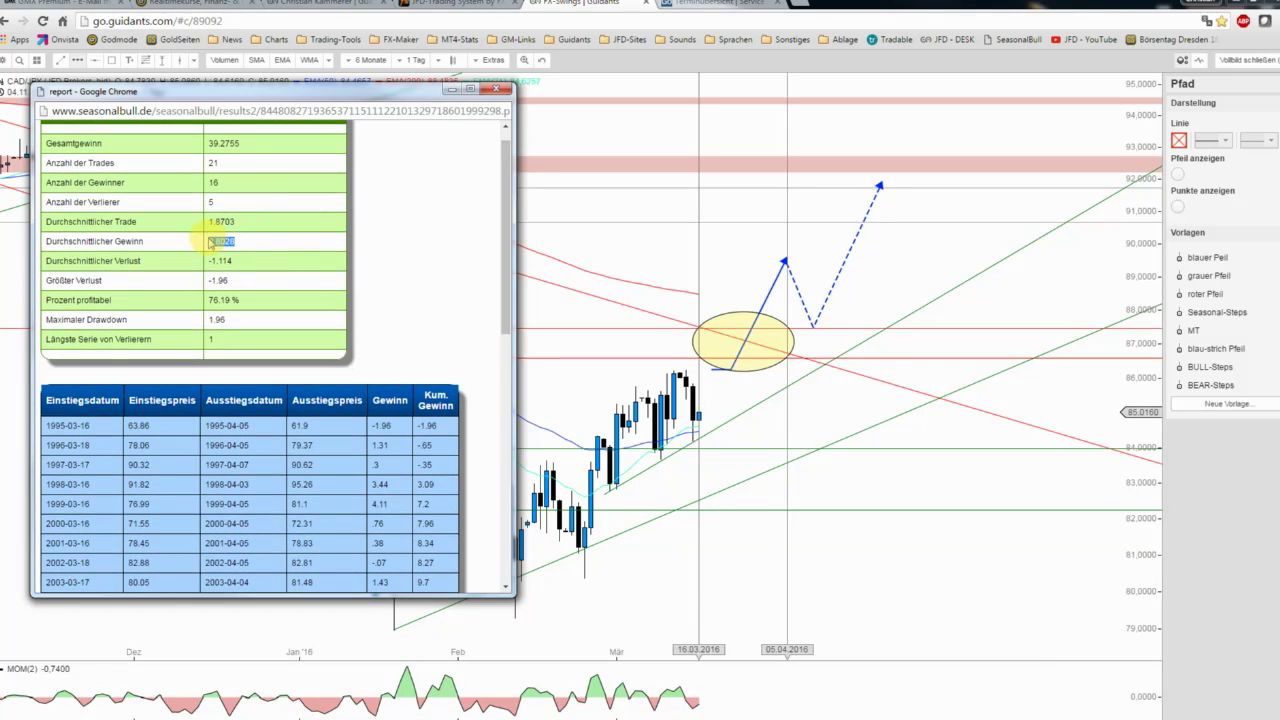
{"action": "left_click_drag", "start_coordinate": [250, 280], "coordinate": [207, 281]}
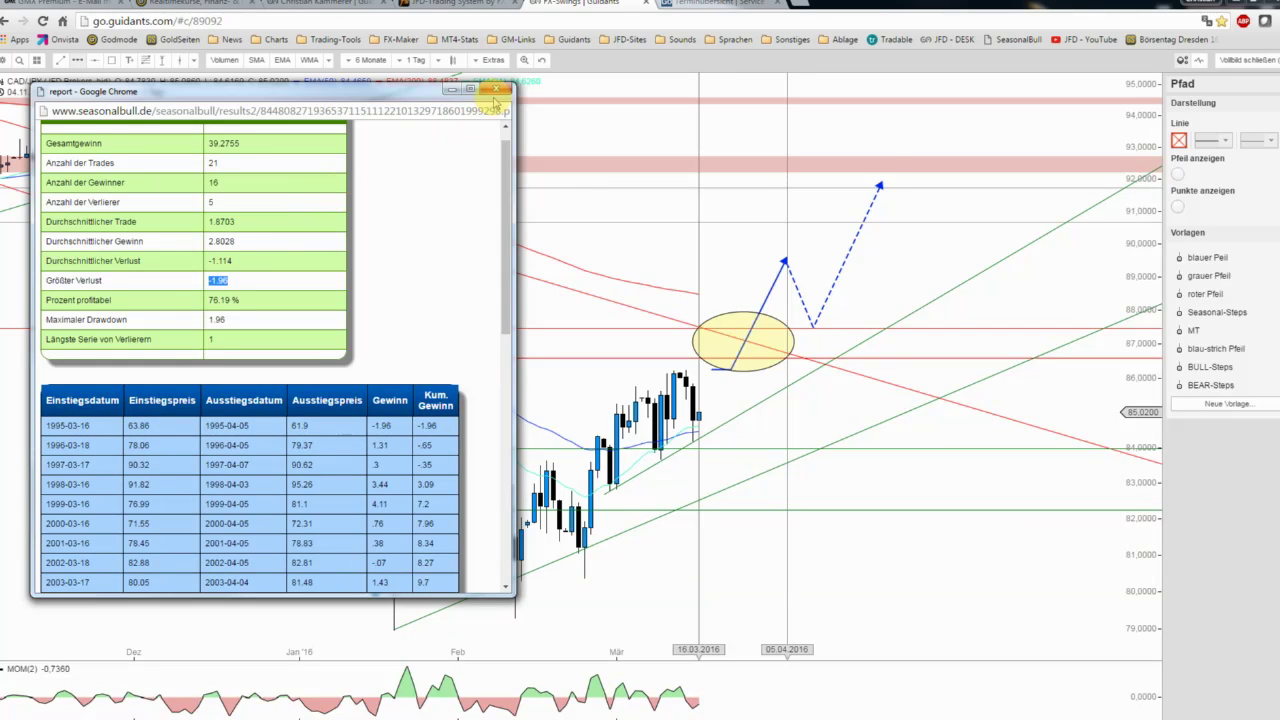
Step: Minimize the report and draw a 'grauer Pfeil' path flat near 82, falling to about 79 by 05.04.2016
{"action": "left_click", "coordinate": [452, 89]}
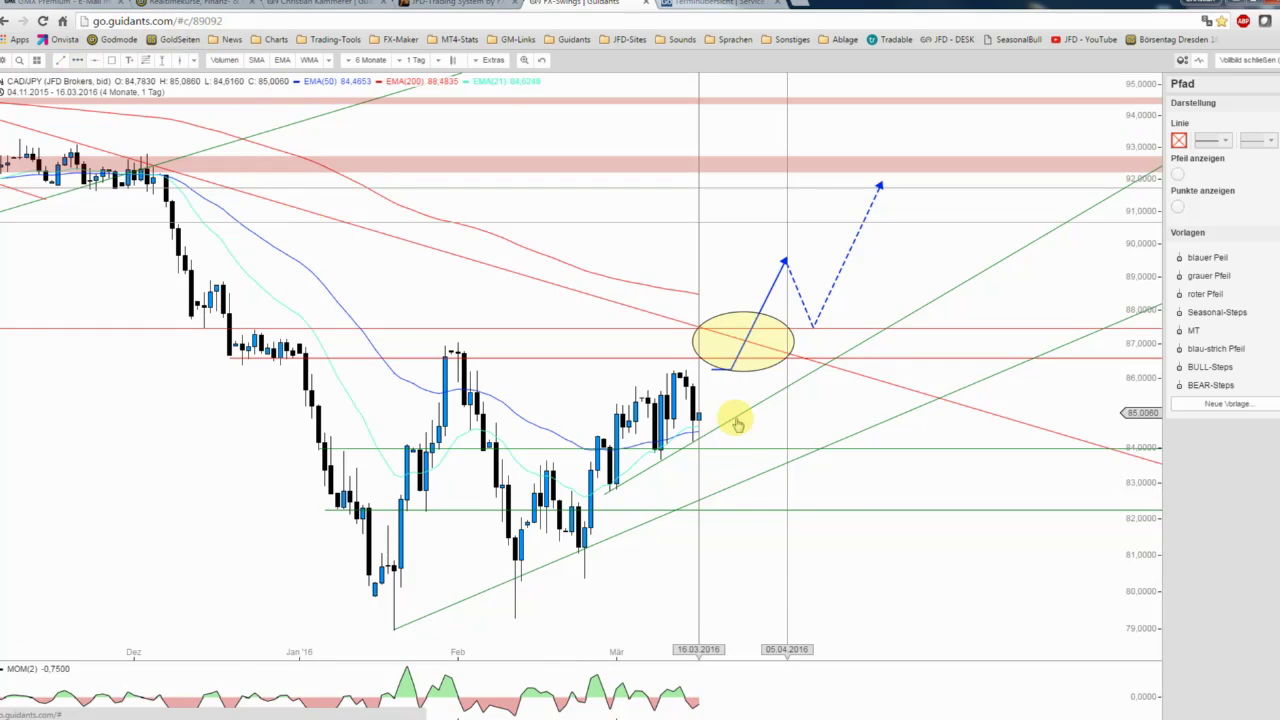
{"action": "left_click", "coordinate": [750, 517]}
{"action": "double_click", "coordinate": [800, 632]}
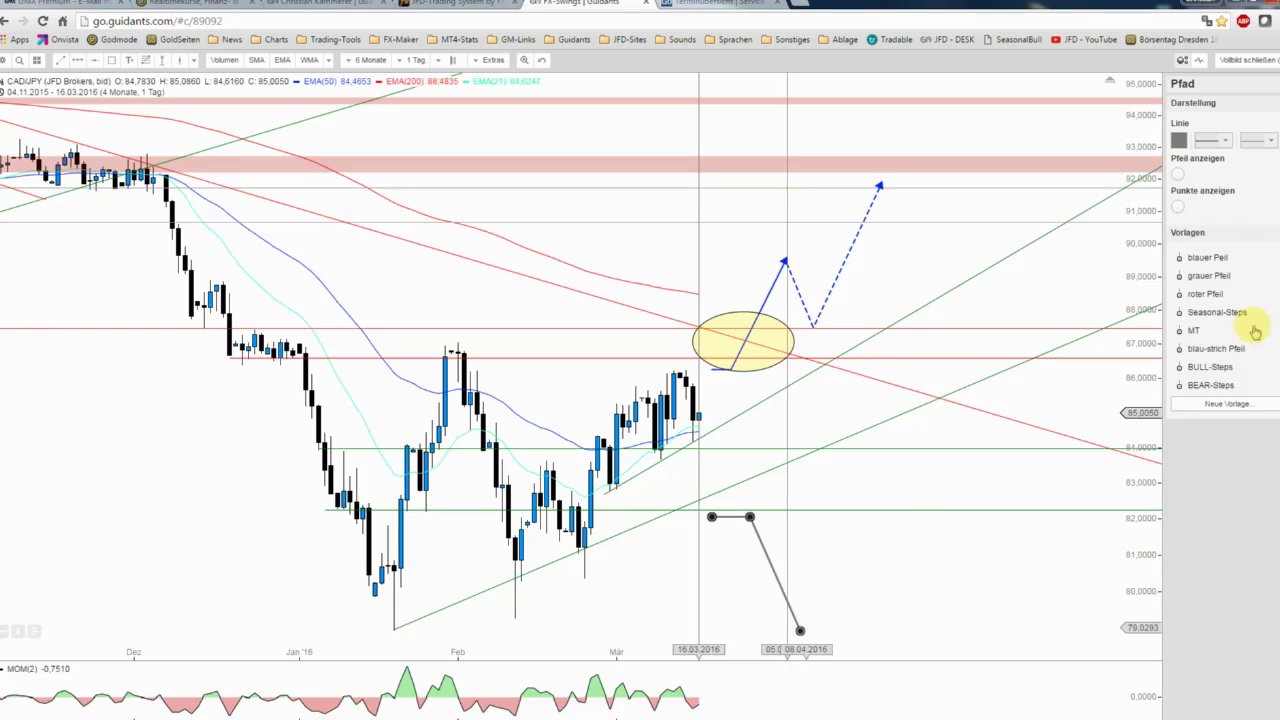
{"action": "left_click", "coordinate": [1240, 276]}
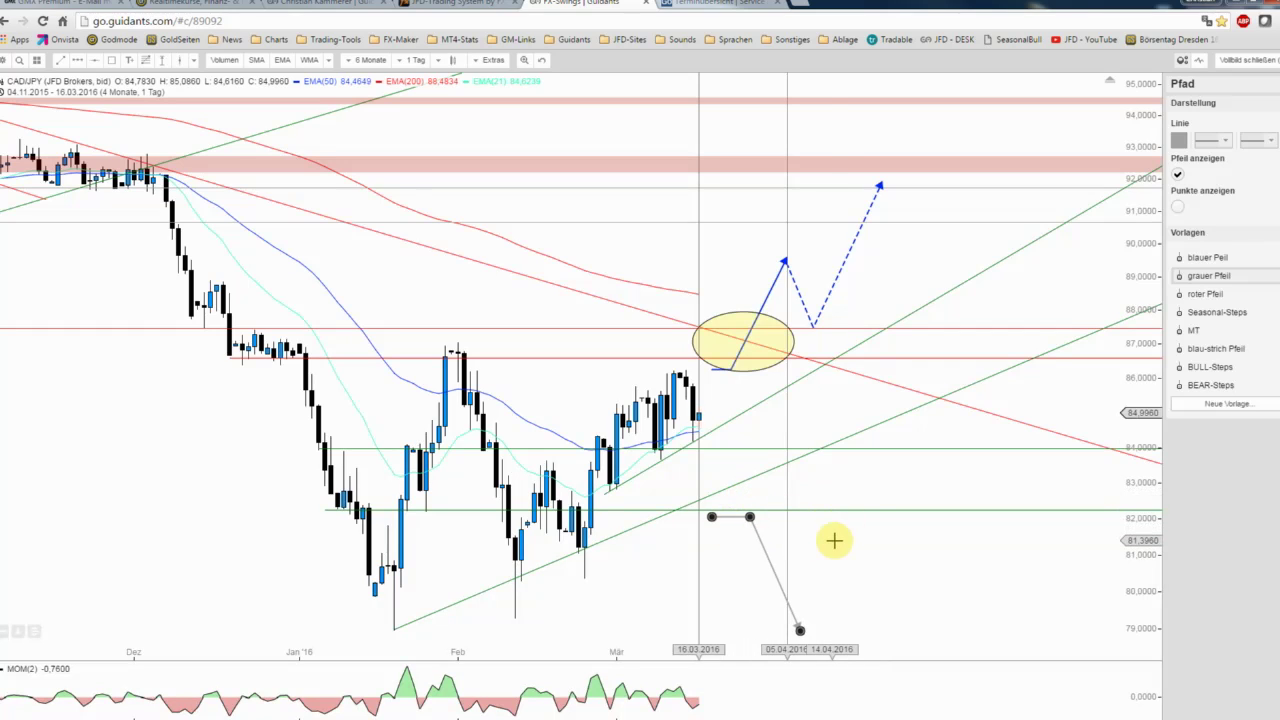
{"action": "left_click", "coordinate": [834, 541]}
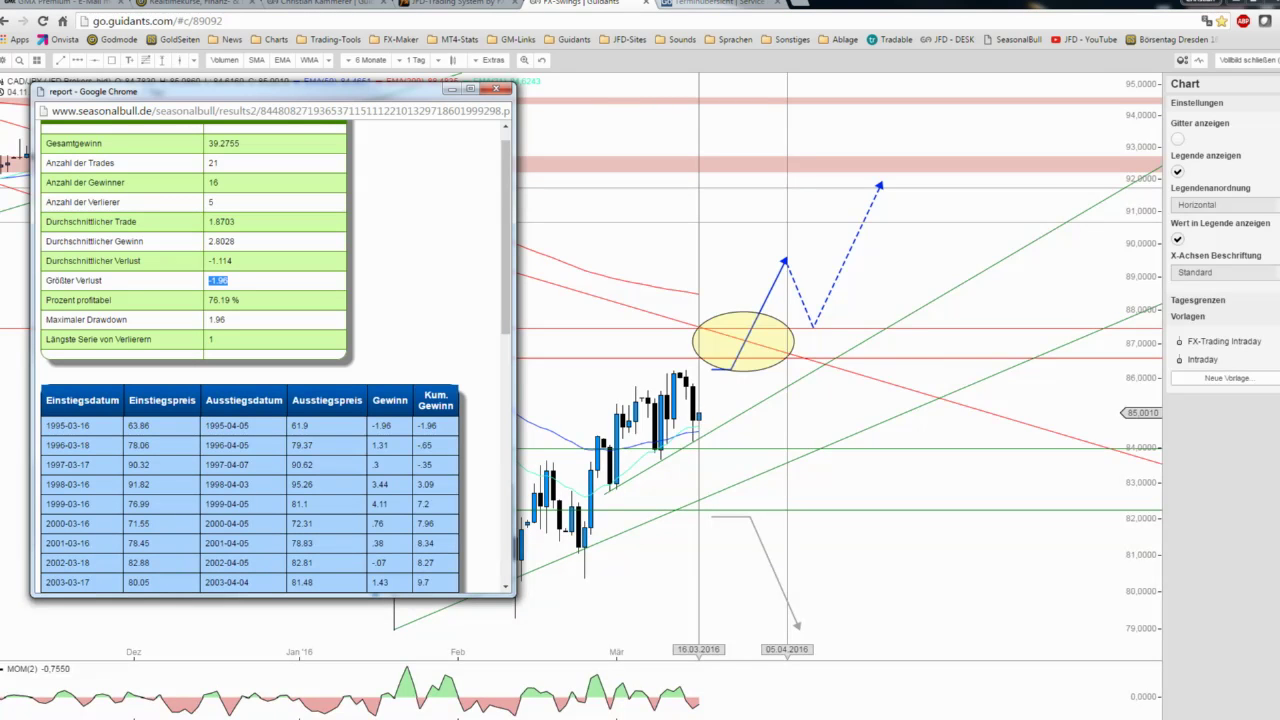
{"action": "left_click_drag", "start_coordinate": [298, 100], "coordinate": [270, 121]}
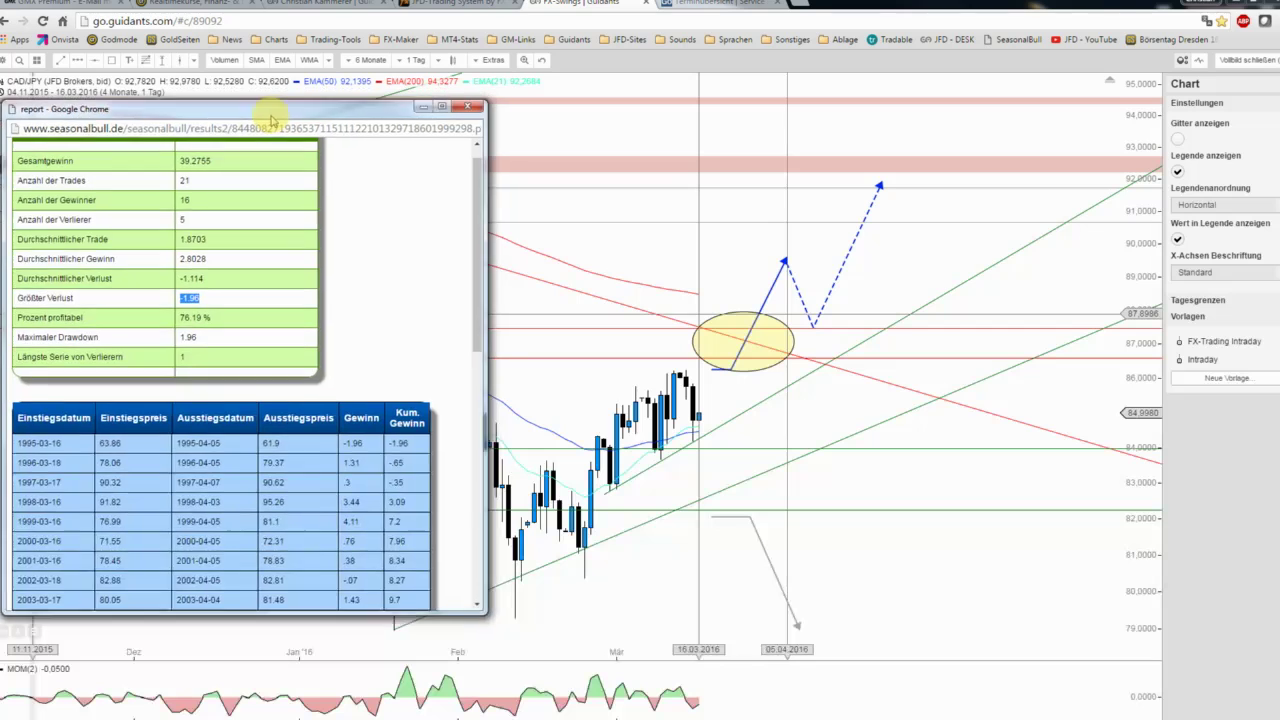
{"action": "left_click", "coordinate": [368, 249]}
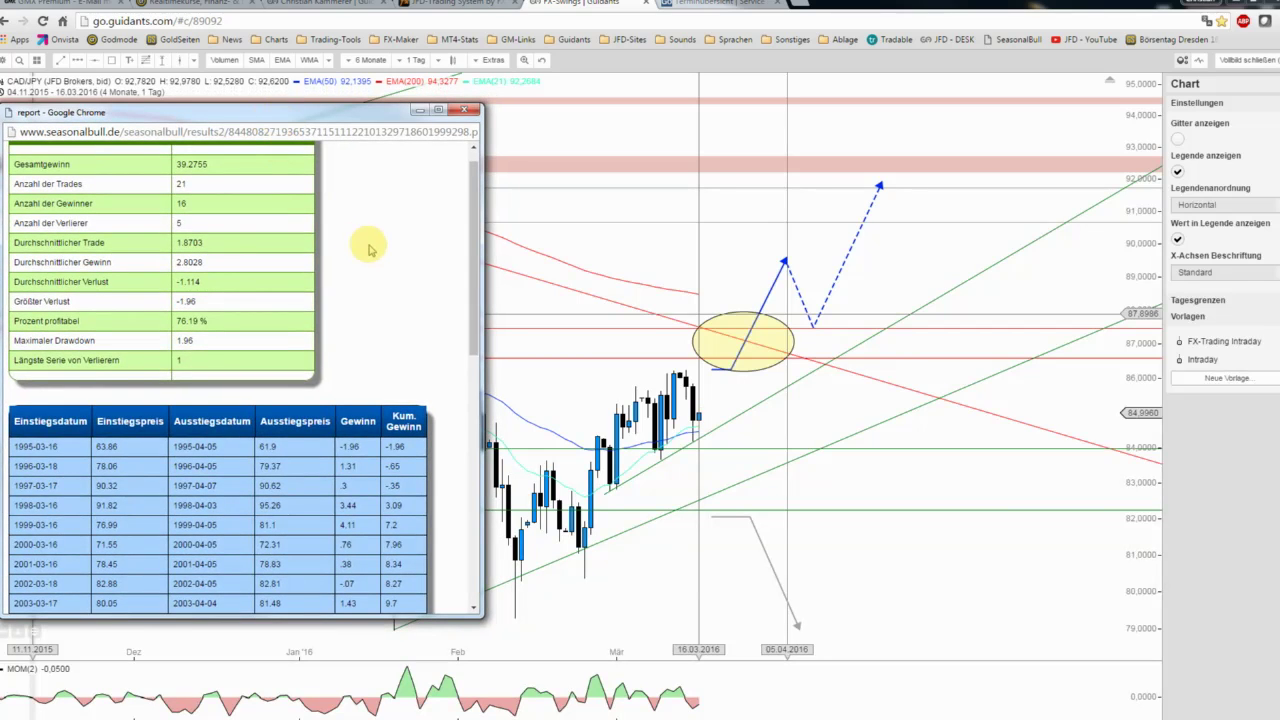